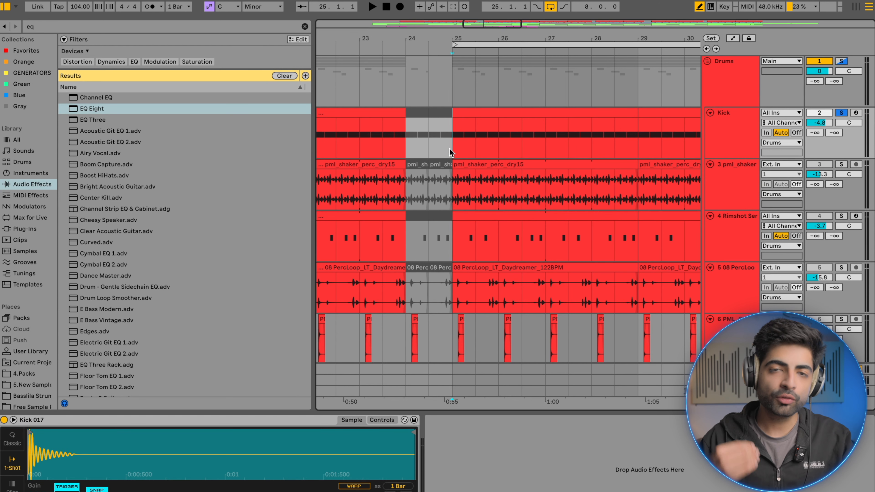
Play the soloed Kick track from bar 25 and listen to its rhythm
scroll(450, 149, "up", 4)
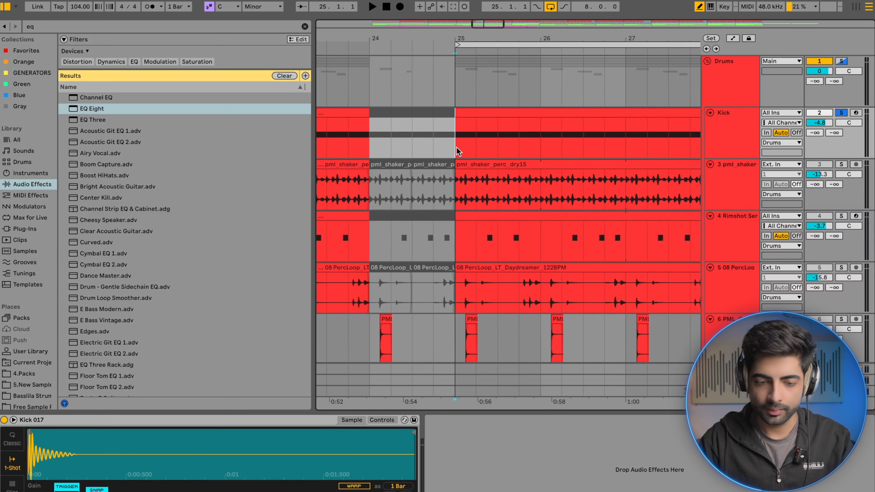
key("space")
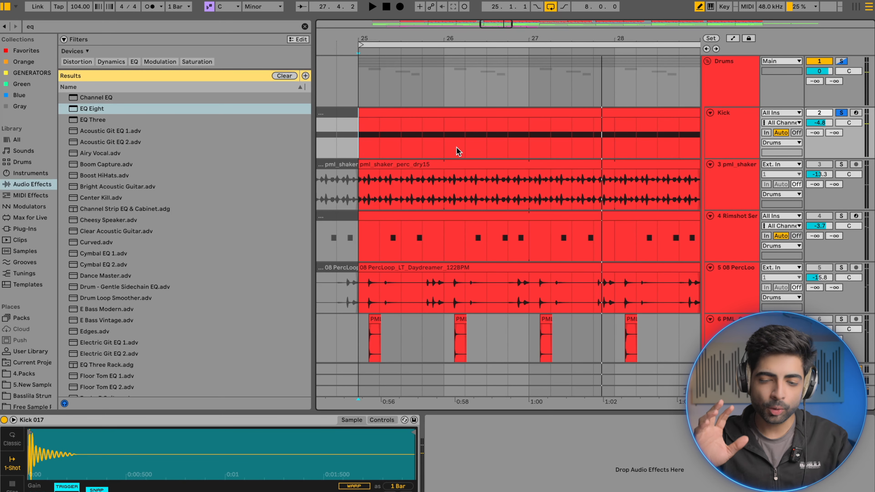
key("space")
scroll(456, 149, "down", 5)
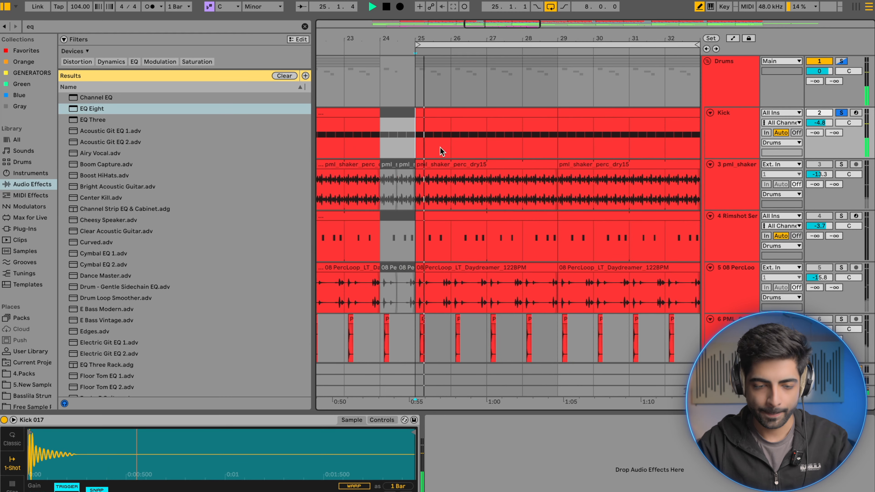
scroll(430, 148, "up", 3)
scroll(429, 147, "down", 1)
Add the shaker track to the solo and play it with the kick from bar 25
scroll(428, 147, "down", 2)
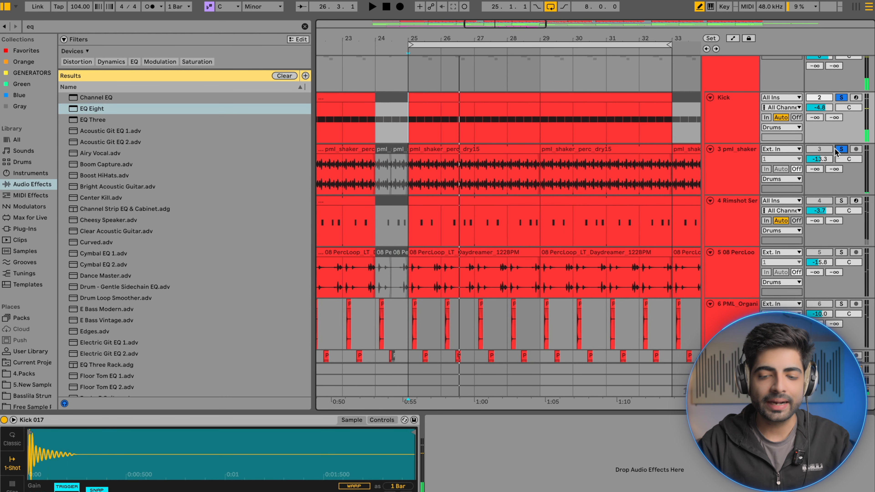
left_click(721, 169)
key("space")
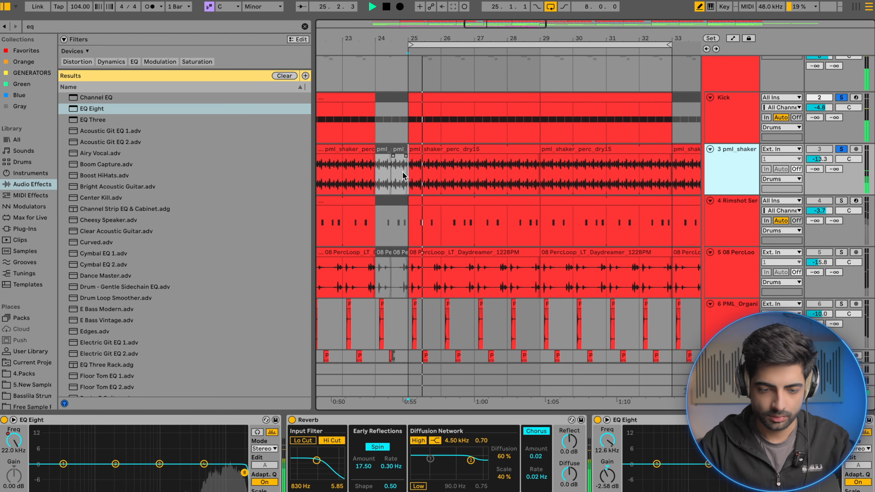
scroll(410, 172, "up", 3)
scroll(430, 172, "down", 2)
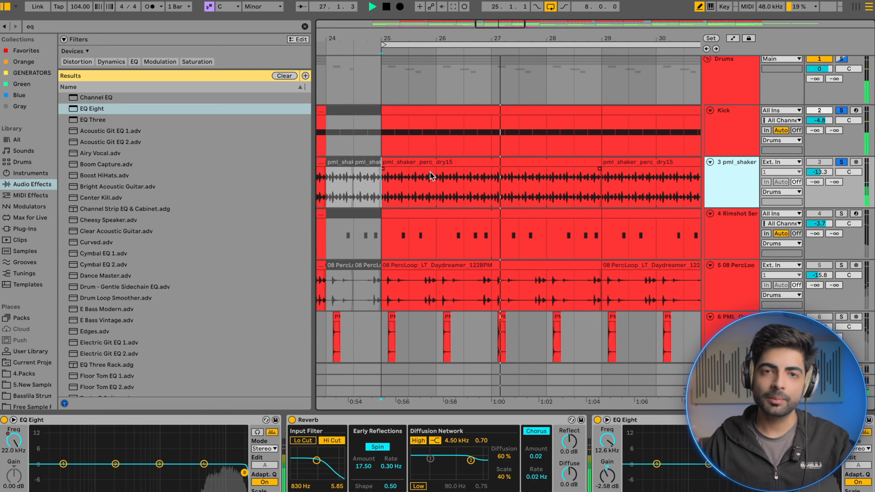
scroll(430, 172, "down", 3)
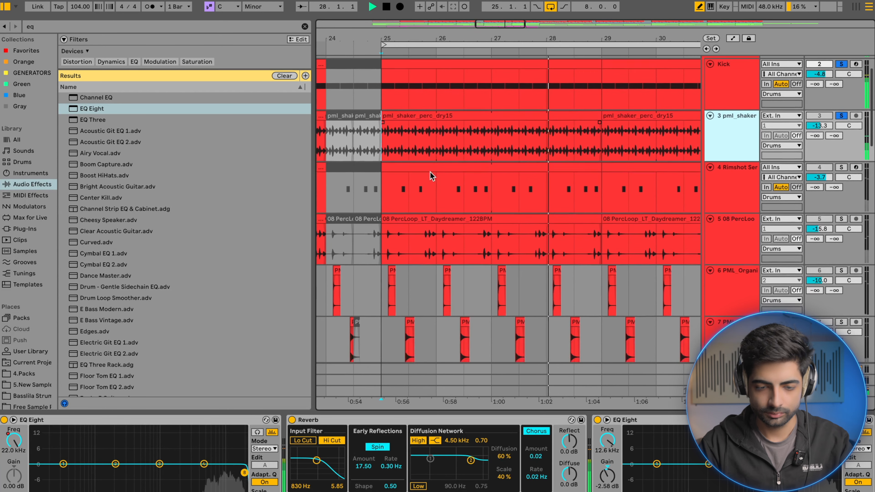
scroll(430, 172, "down", 1)
Solo the rimshot track as well and play it with the kick and shaker from bar 25
key("space")
left_click(842, 116)
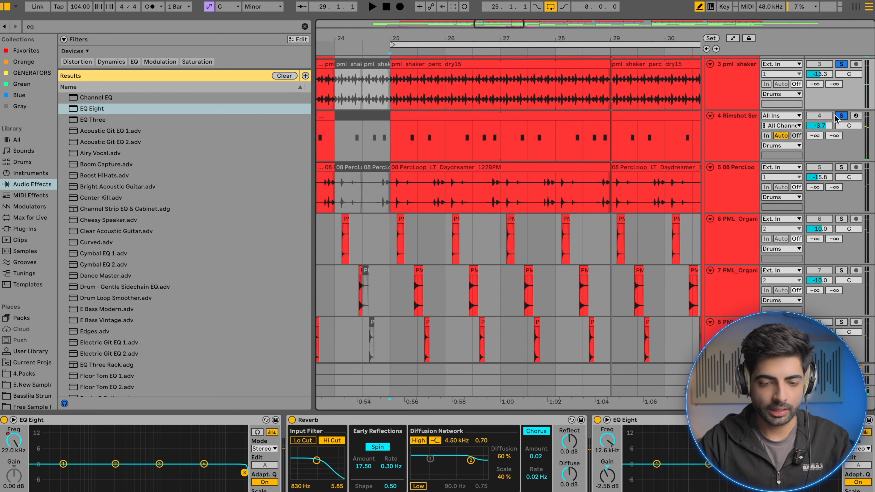
key("space")
scroll(414, 139, "up", 3)
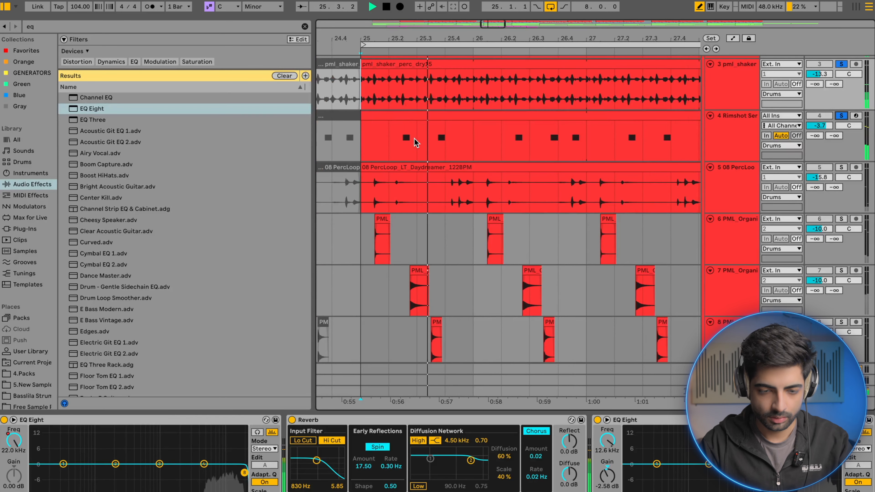
scroll(414, 139, "up", 2)
scroll(414, 139, "down", 2)
scroll(415, 173, "up", 3)
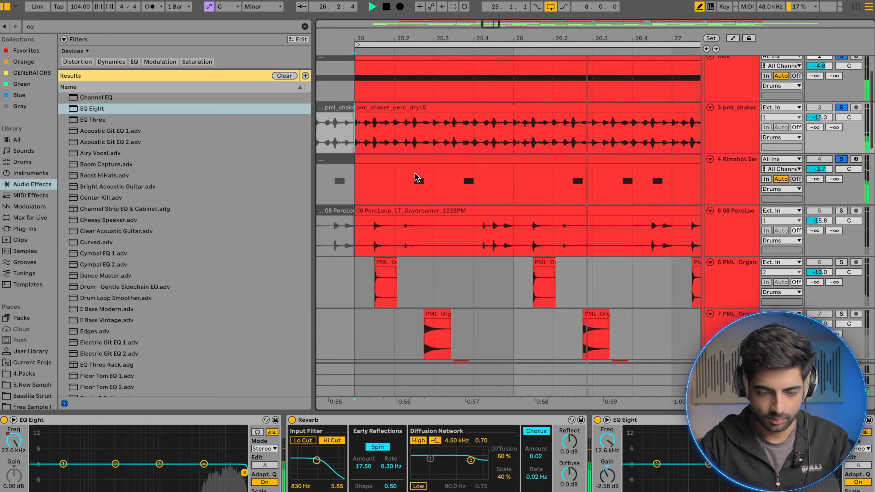
scroll(415, 173, "down", 8)
scroll(415, 175, "down", 3)
scroll(415, 173, "up", 5)
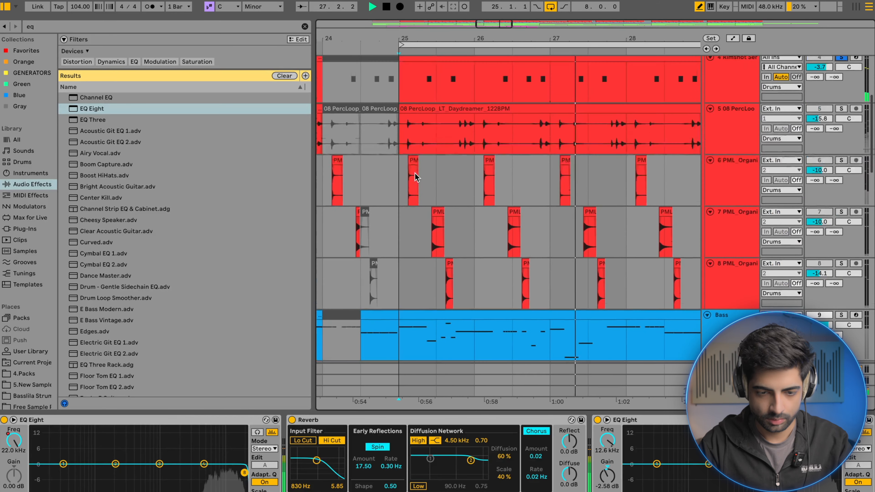
Select the rimshot clip starting at bar 25 and replay the soloed kick, shaker and rimshot
scroll(424, 201, "down", 2)
scroll(424, 201, "up", 2)
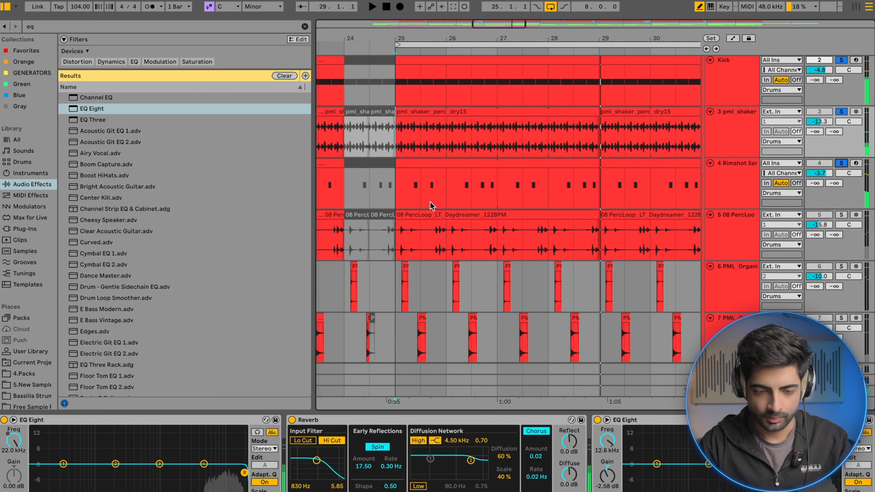
left_click(424, 163)
key("space")
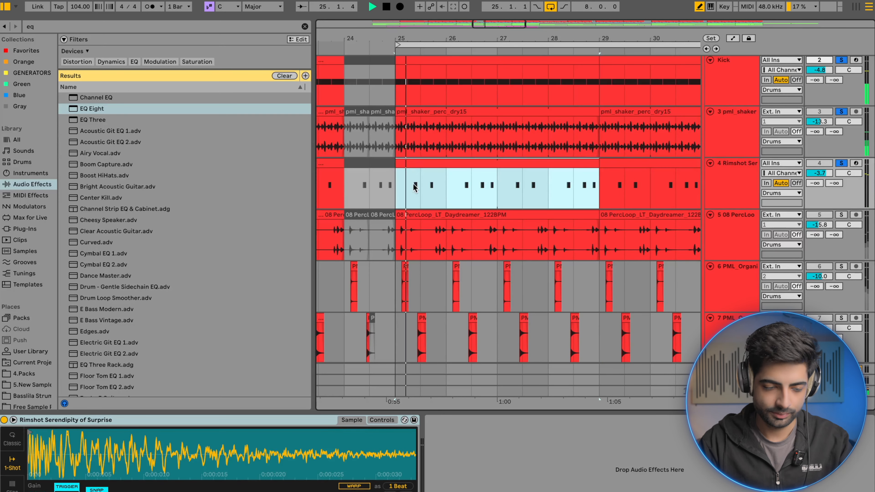
Add the 08 PercLoop track to the solo and play it with the other soloed drums
scroll(391, 201, "down", 1)
left_click(398, 212)
scroll(399, 214, "down", 1)
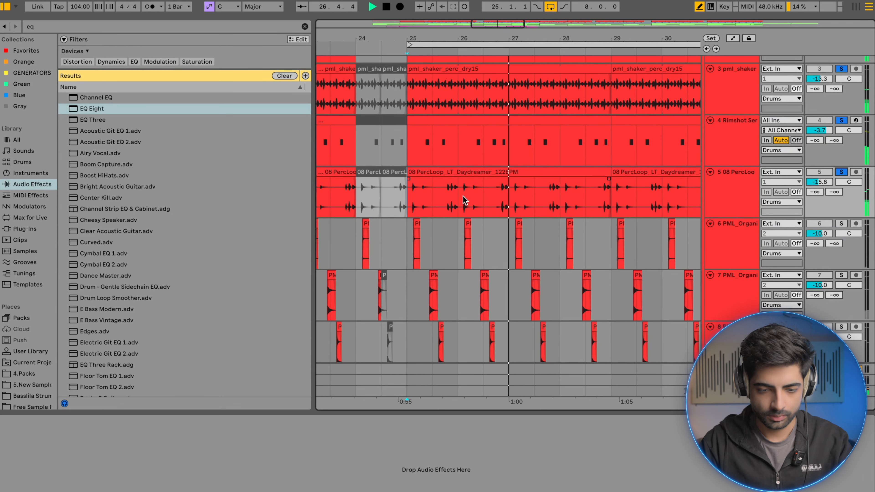
scroll(462, 197, "down", 2)
Solo only track 6, the first PML_Organi percussion, and play it from bar 25
left_click(415, 213)
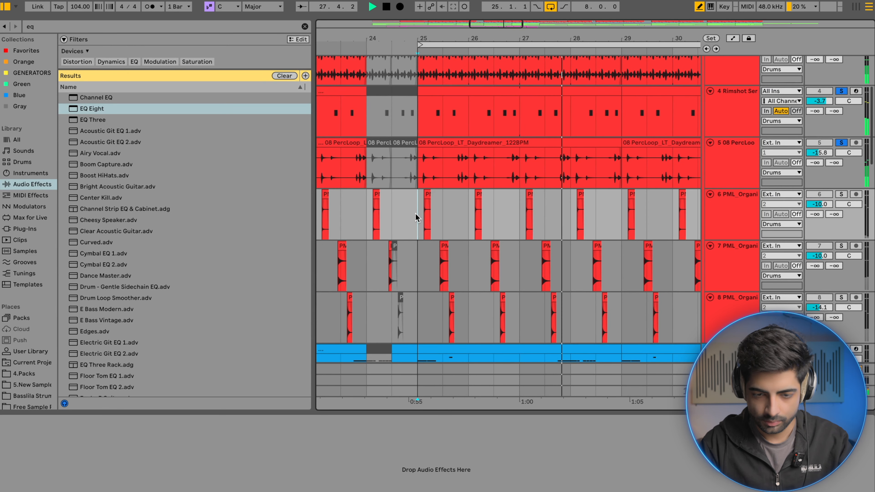
scroll(415, 213, "down", 1)
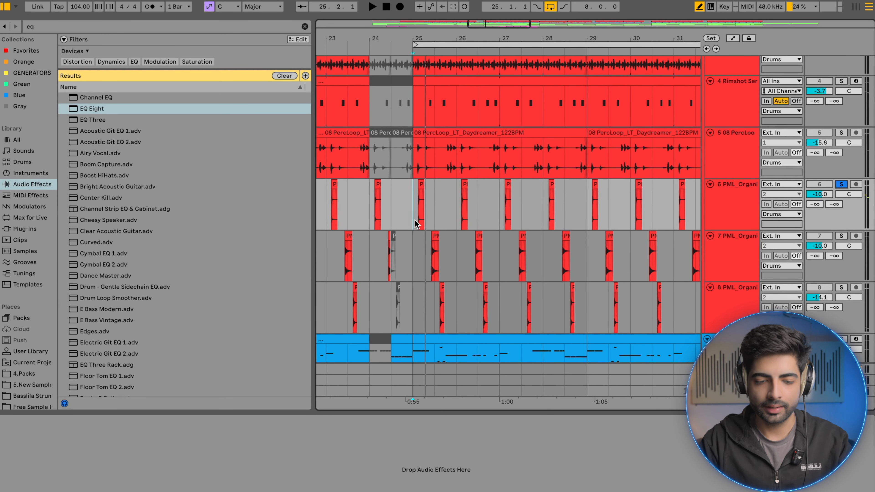
key("space")
scroll(415, 221, "up", 5)
scroll(415, 221, "down", 3)
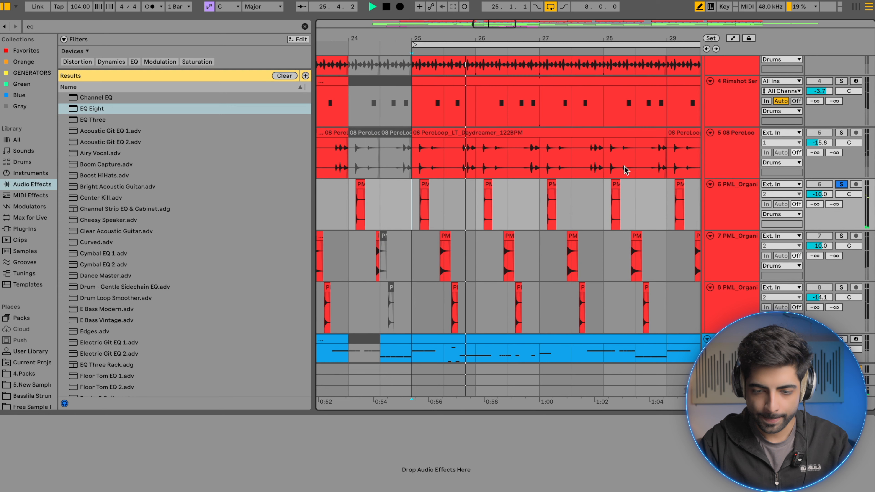
Solo the percussion loop, rimshot, shaker and Kick tracks again so they play together with track 6
left_click(842, 132)
scroll(842, 129, "up", 3)
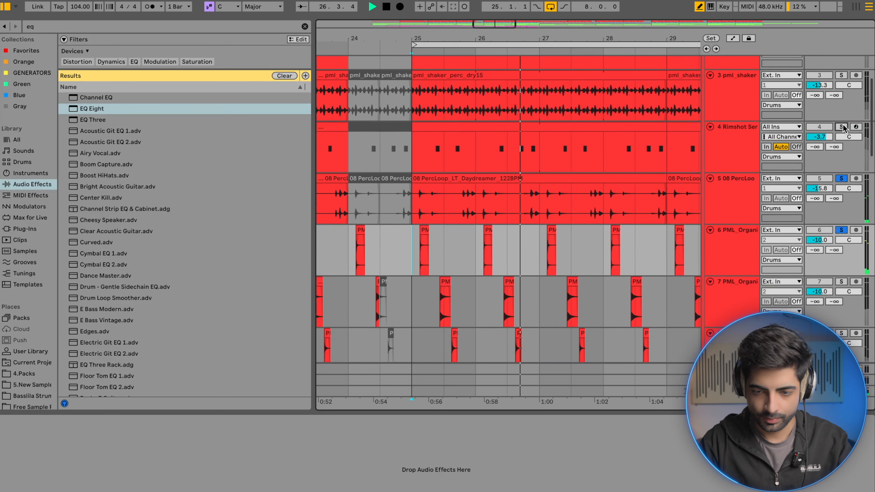
left_click(843, 129)
scroll(843, 129, "up", 5)
left_click(841, 165)
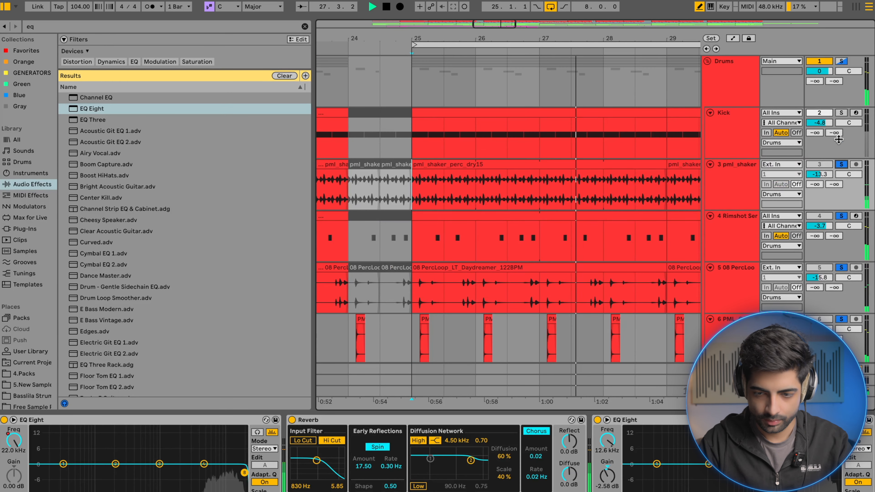
left_click(841, 61)
left_click(841, 112)
Add track 7, the second PML_Organi percussion, to the solo and play the drums from bar 25
scroll(495, 227, "down", 8)
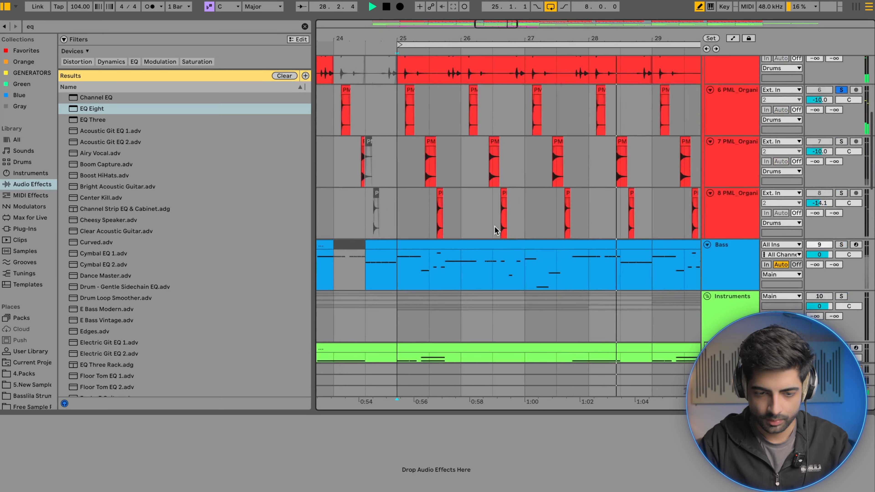
left_click(401, 170)
key("space")
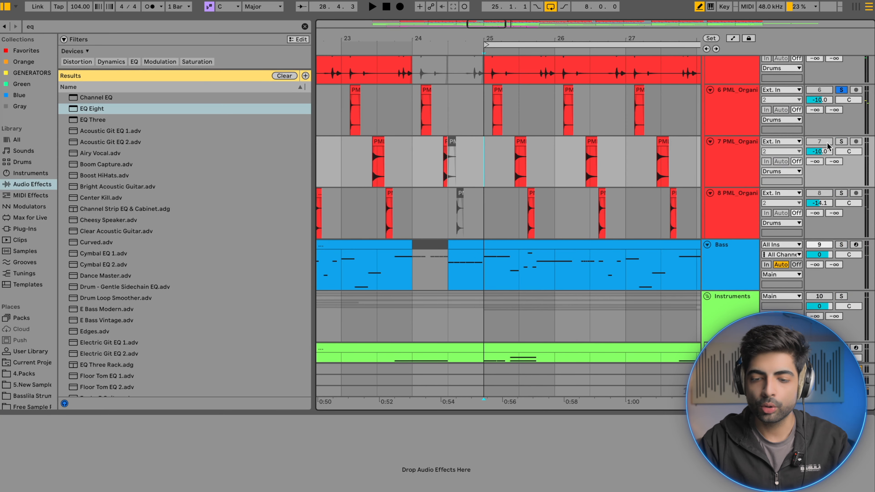
key("space")
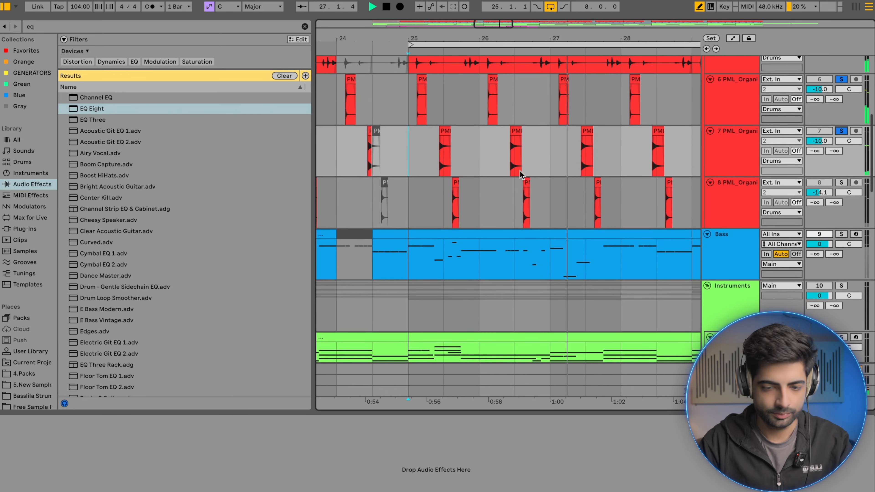
scroll(520, 175, "down", 2)
scroll(447, 183, "up", 5)
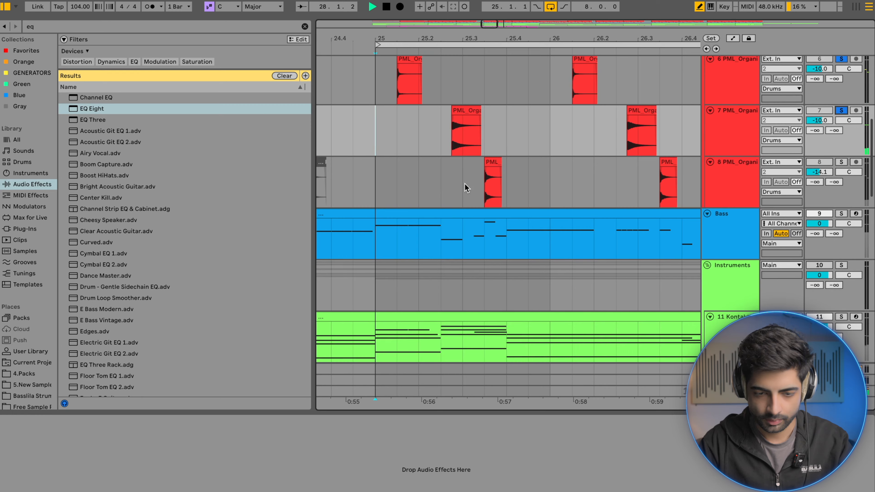
scroll(473, 185, "down", 5)
scroll(473, 186, "up", 5)
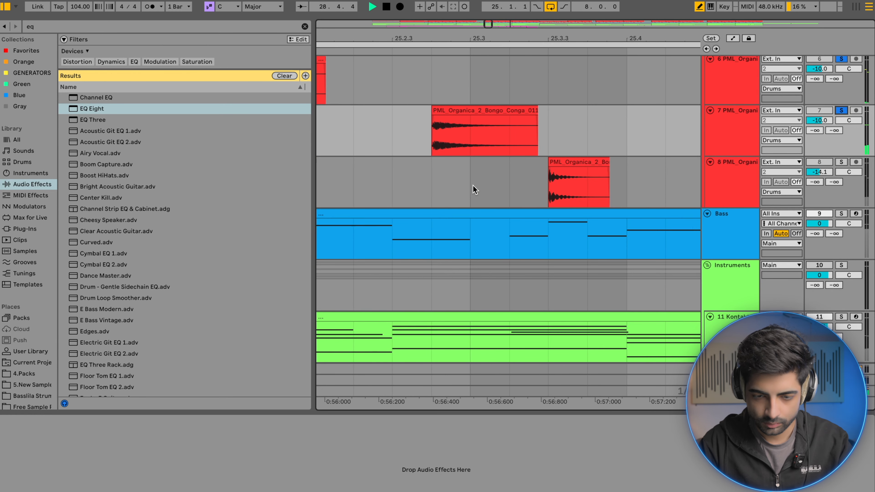
scroll(473, 186, "up", 4)
scroll(472, 185, "down", 8)
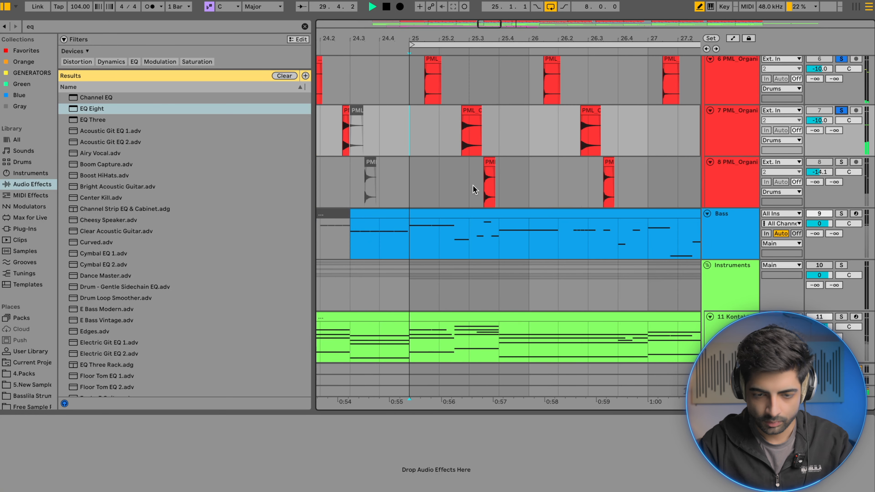
Add track 8, the third PML_Organi percussion, to the solo, replay the drums and collapse the Drums group
key("space")
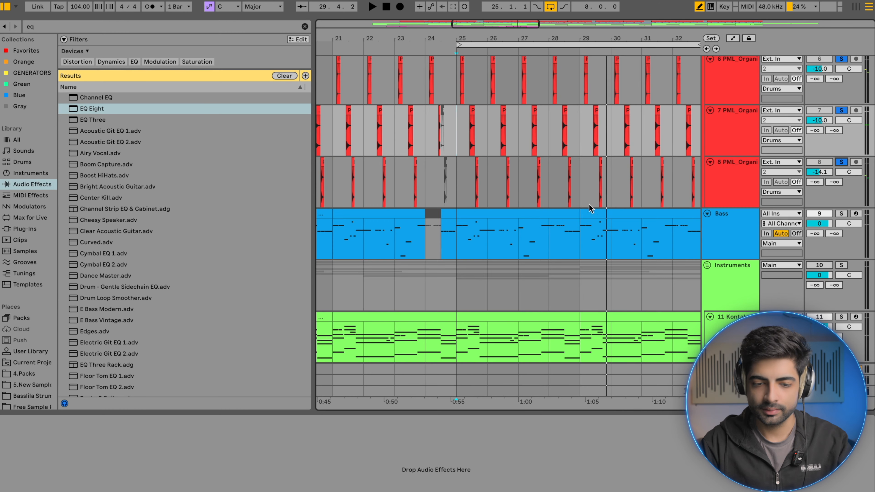
key("space")
scroll(588, 208, "up", 8)
left_click(707, 62)
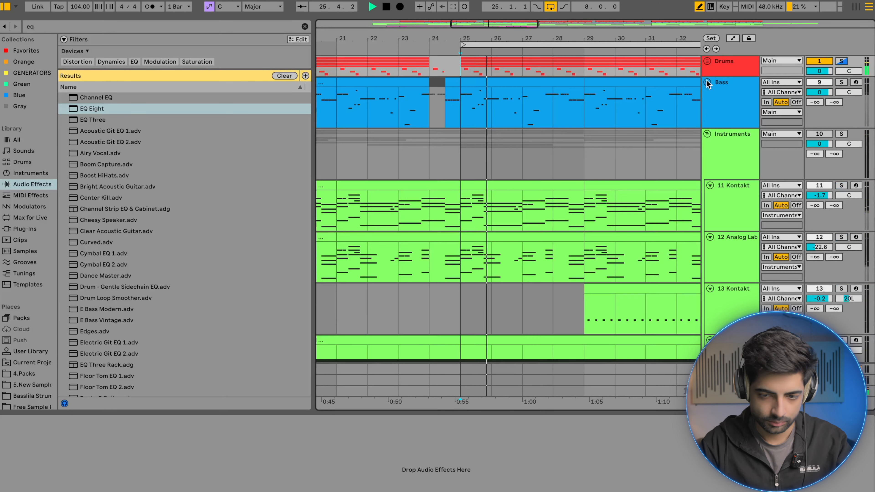
Solo the Bass track together with the Drums group and play both from bar 25
left_click(465, 112)
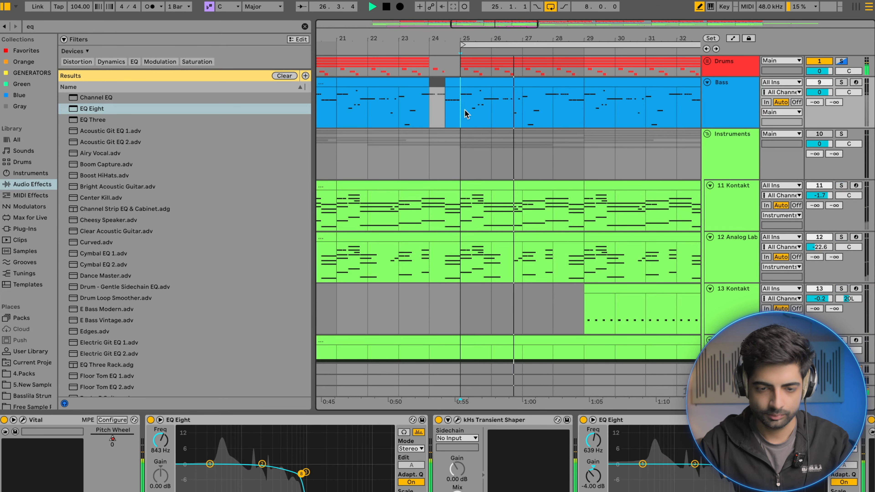
scroll(465, 112, "down", 2)
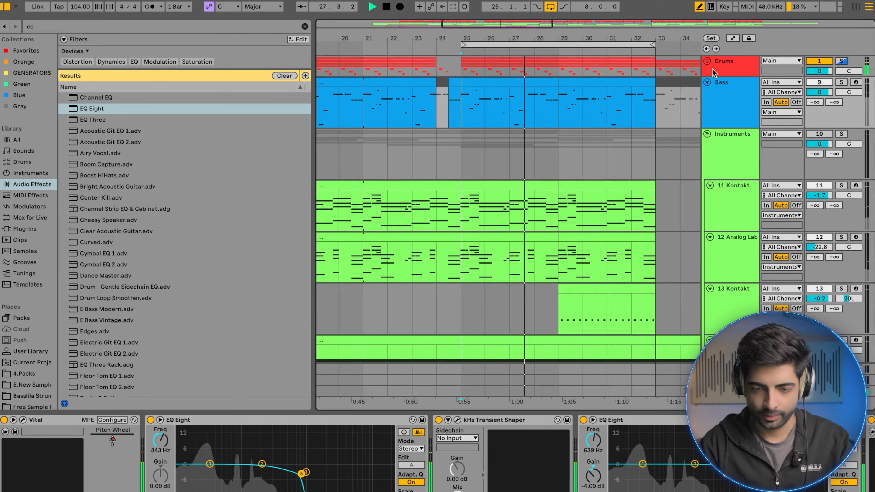
left_click(707, 62)
scroll(608, 149, "down", 6)
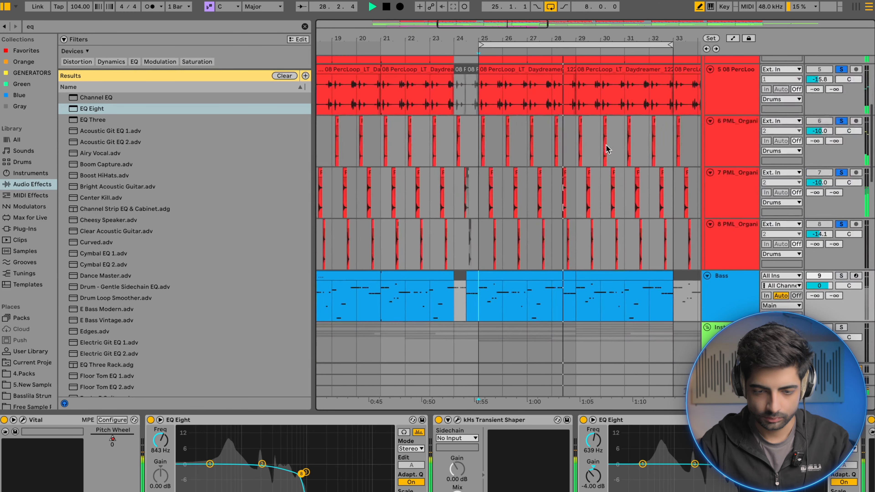
scroll(608, 148, "up", 5)
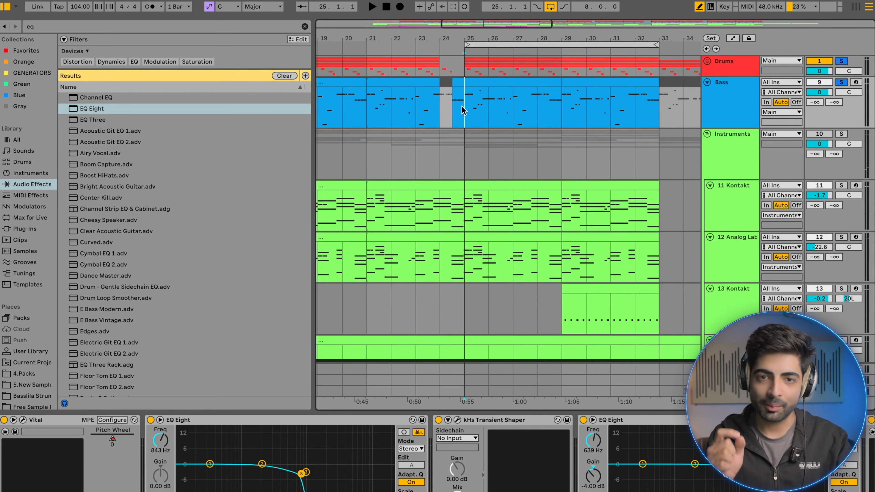
key("space")
scroll(463, 110, "up", 5)
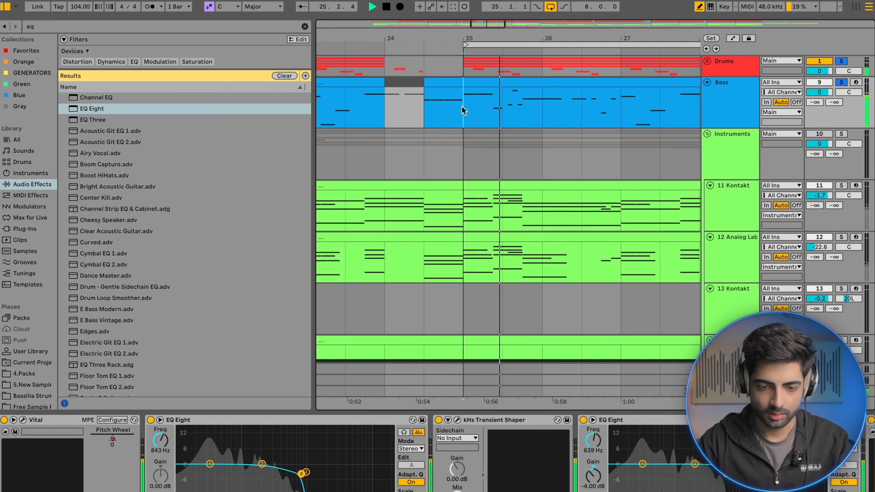
Expand the Drums group, stop playback and select its tracks from Kick down to the last PML_Organi track
left_click(707, 62)
key("space")
left_click(722, 147)
scroll(722, 146, "down", 8)
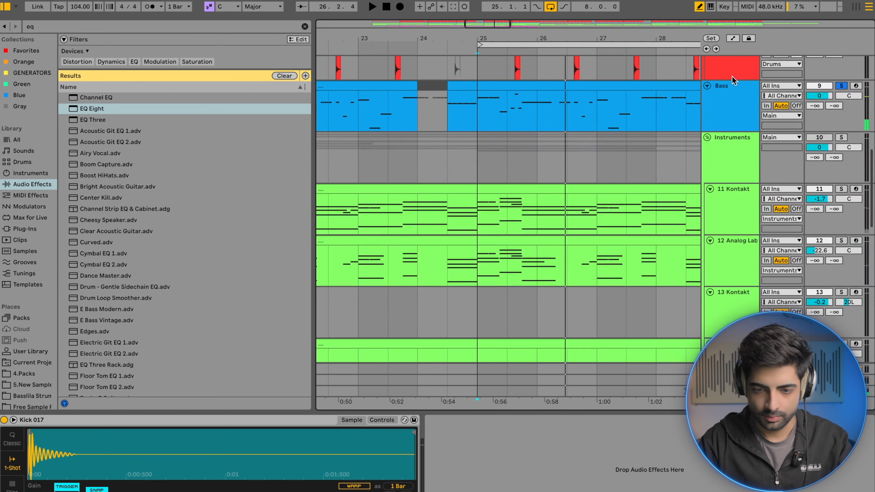
left_click(732, 67)
Replay the drums and bass with the Drums group collapsed and the Bass track selected at bar 25
key("space")
scroll(732, 63, "up", 8)
left_click(707, 61)
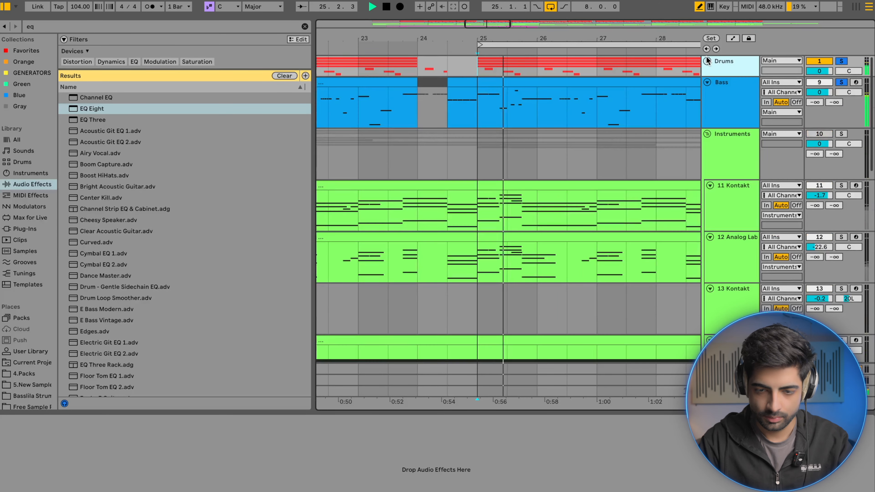
left_click(476, 103)
scroll(477, 104, "down", 6)
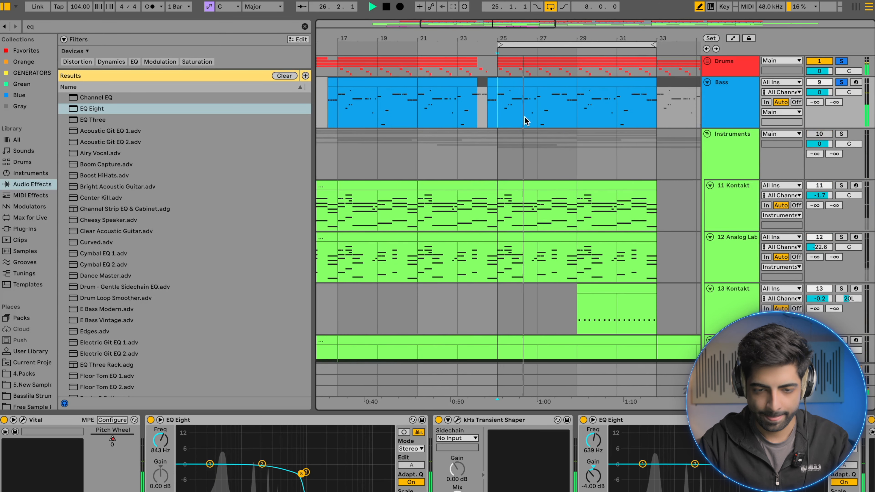
Examine the Bass track's notes from bar 25 during playback, stop playback and select the bass clip from bar 25 to 29
scroll(527, 119, "up", 4)
scroll(529, 120, "right", 1)
left_click(530, 118)
scroll(530, 120, "up", 3)
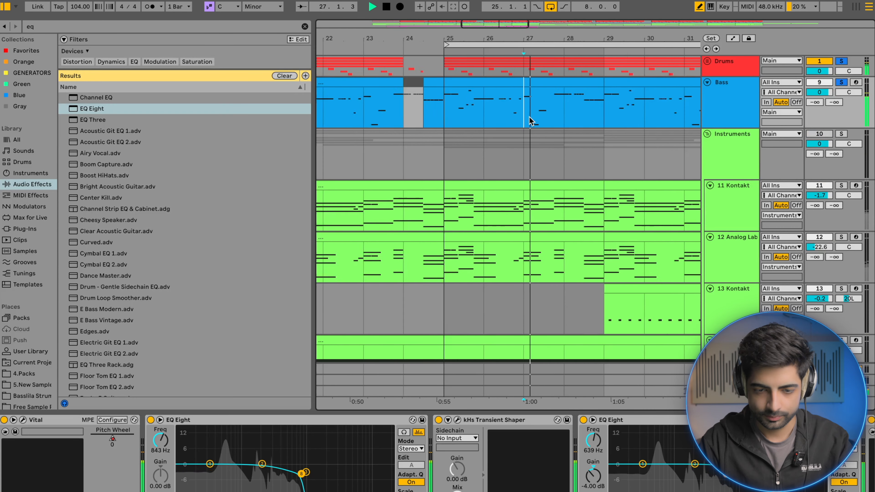
left_click(530, 120)
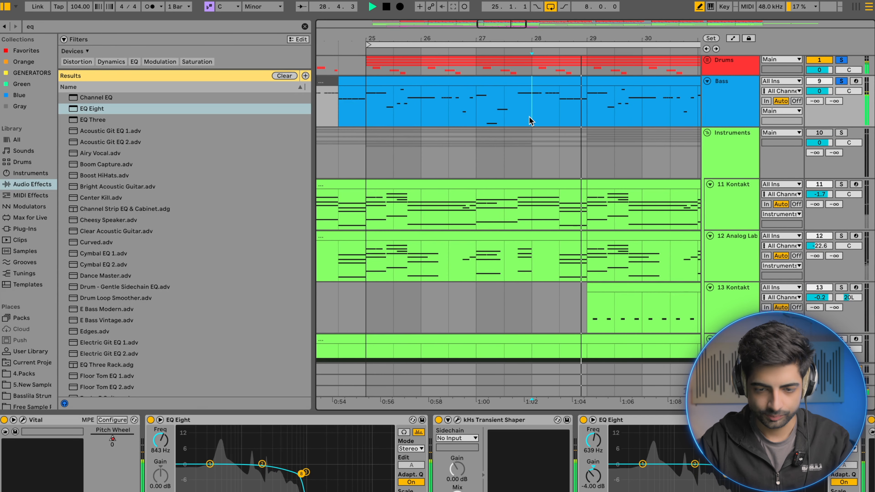
scroll(530, 121, "down", 3)
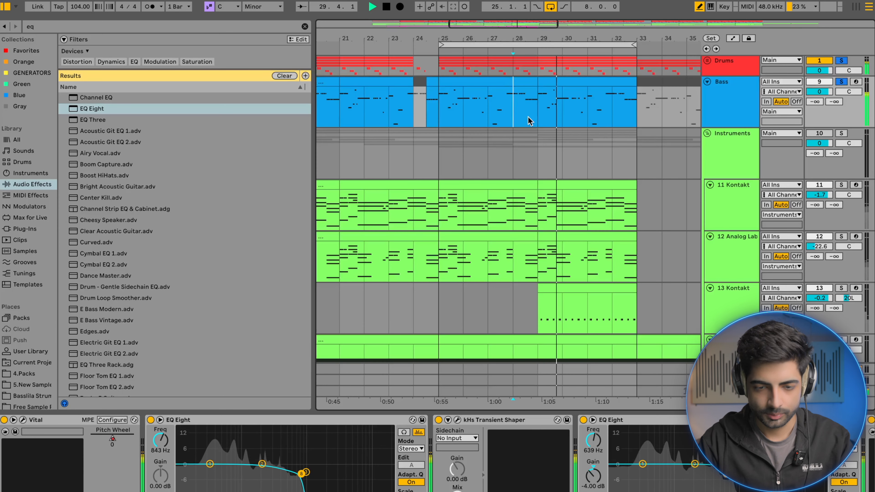
key("space")
left_click(526, 112)
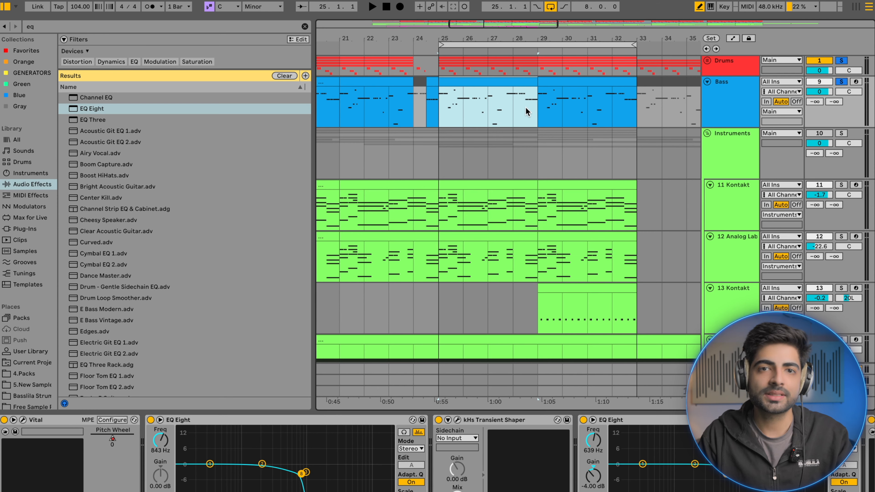
Add a new MIDI track with Vital after the Bass track and set oscillator 1's wavetable to Basic Shapes
key("ctrl+shift+t")
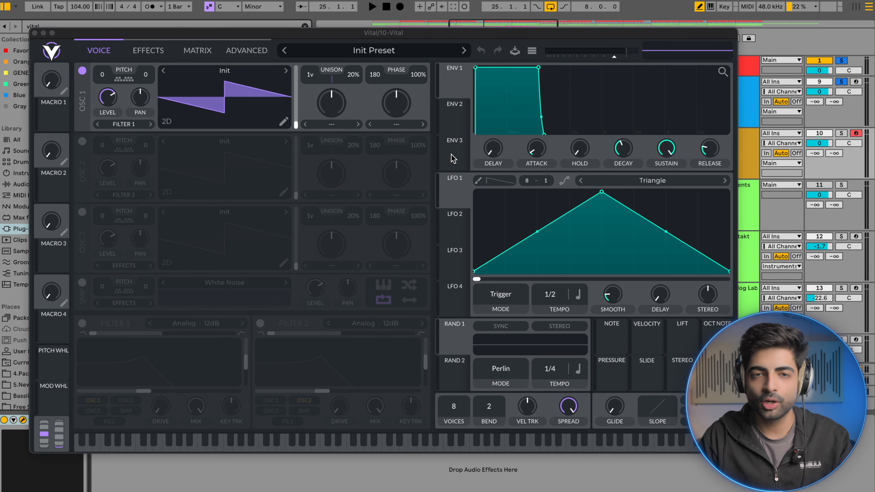
left_click_drag(414, 36, 466, 94)
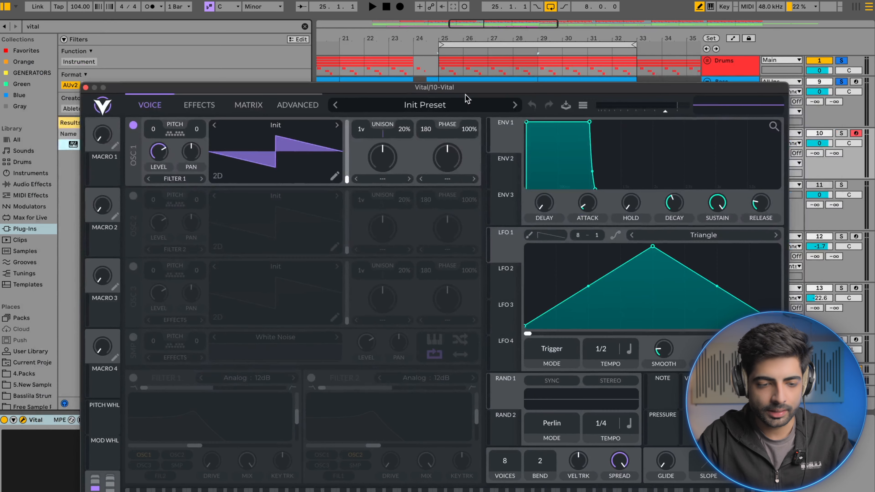
left_click(277, 128)
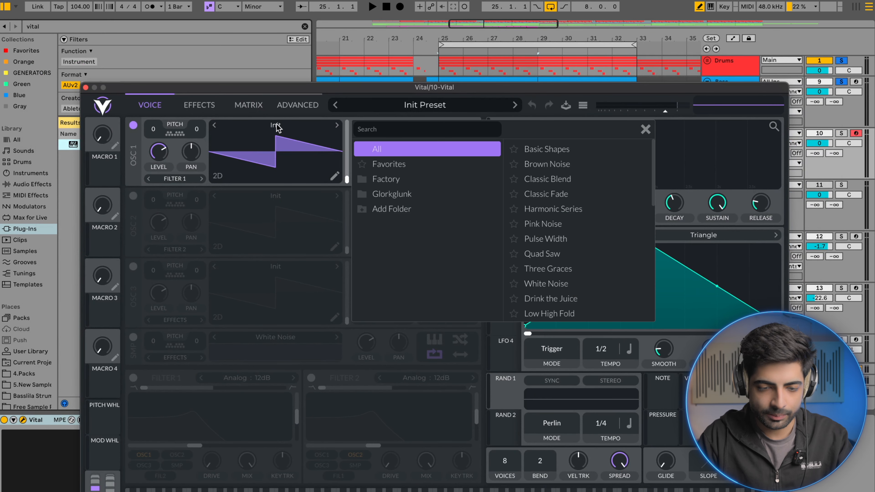
left_click(539, 152)
left_click(644, 131)
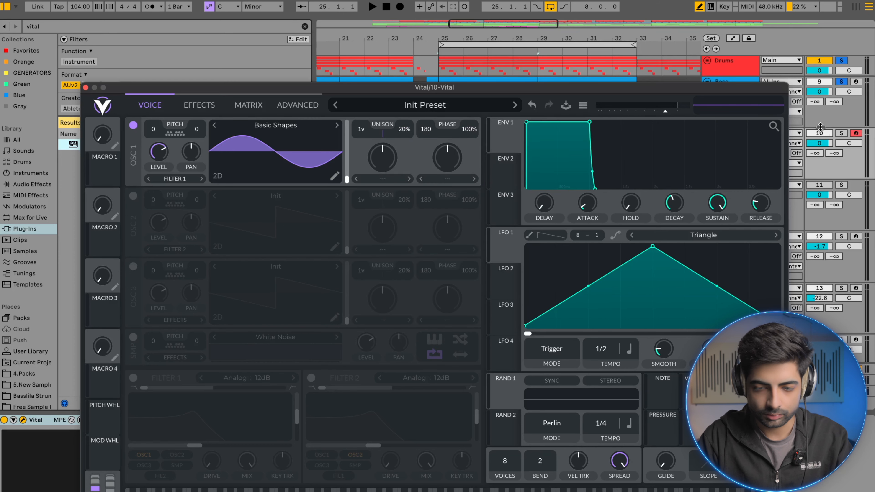
Solo the new Vital track and play a few notes to audition the sine sound
left_click(840, 137)
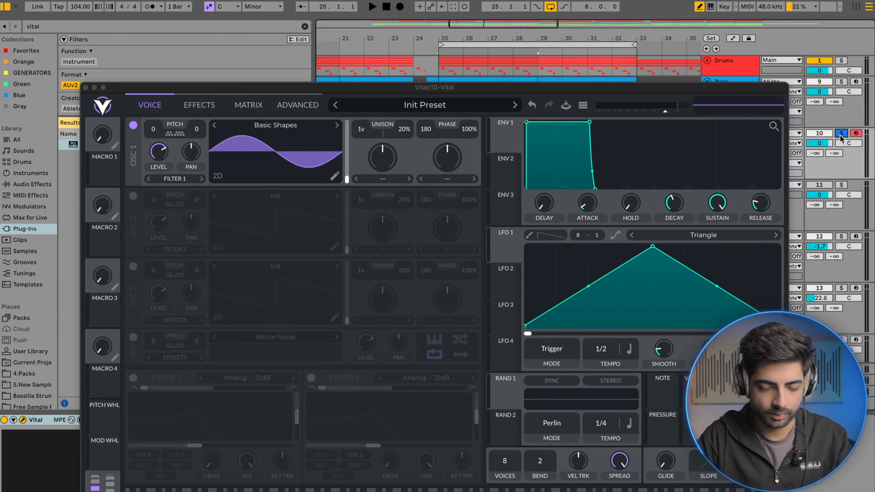
key("a")
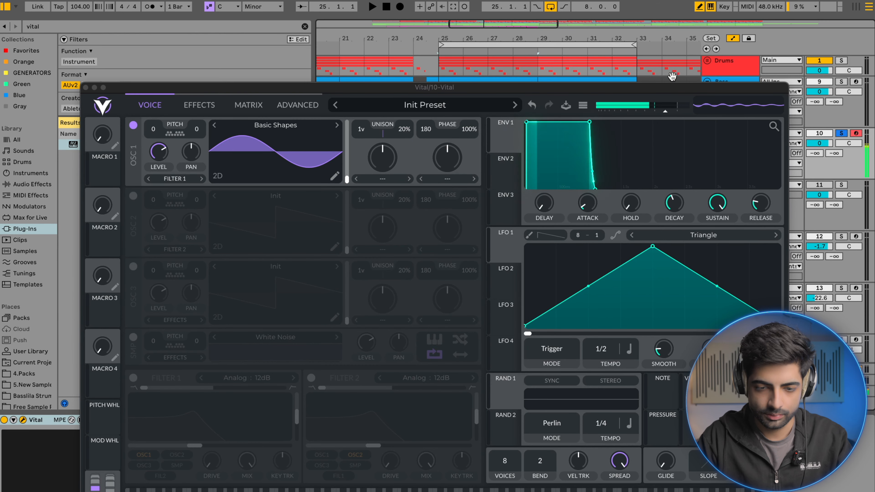
key("a")
key("a")
Transpose oscillator 1 to -24 semitones and audition the lower note
key("a")
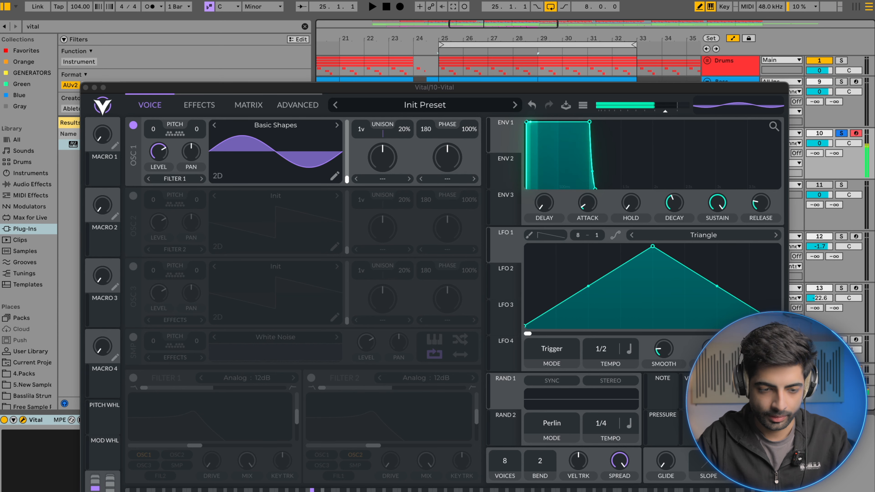
left_click(153, 132)
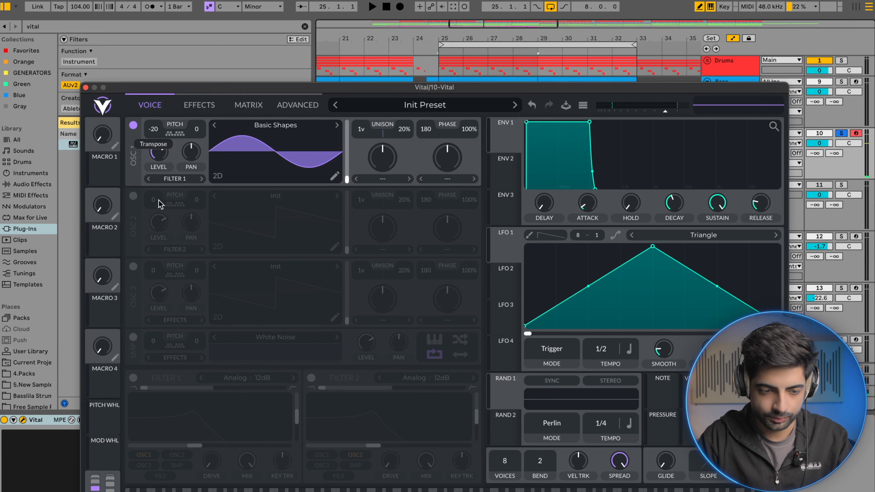
key("a")
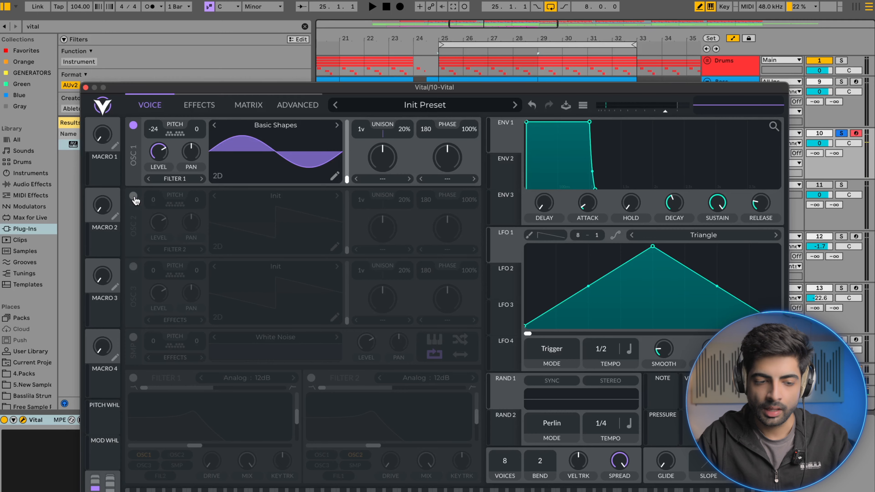
Enable oscillator 2 and set its wavetable to Basic Shapes
left_click(134, 196)
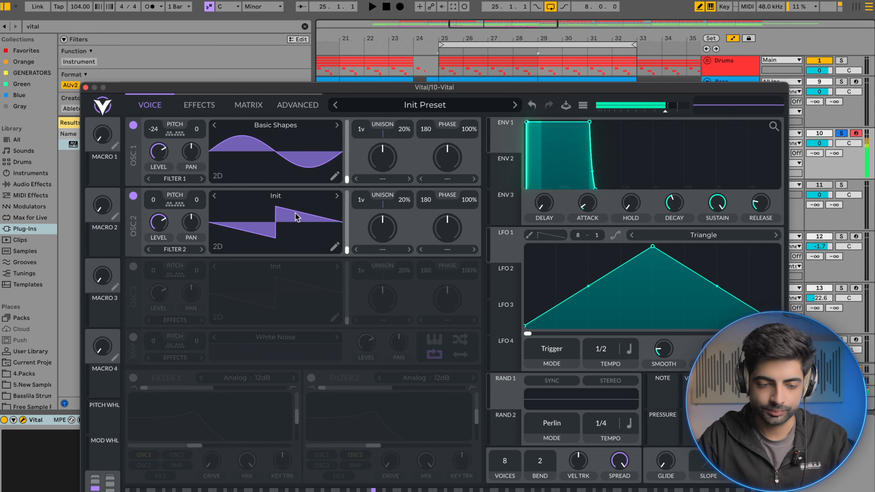
left_click(279, 197)
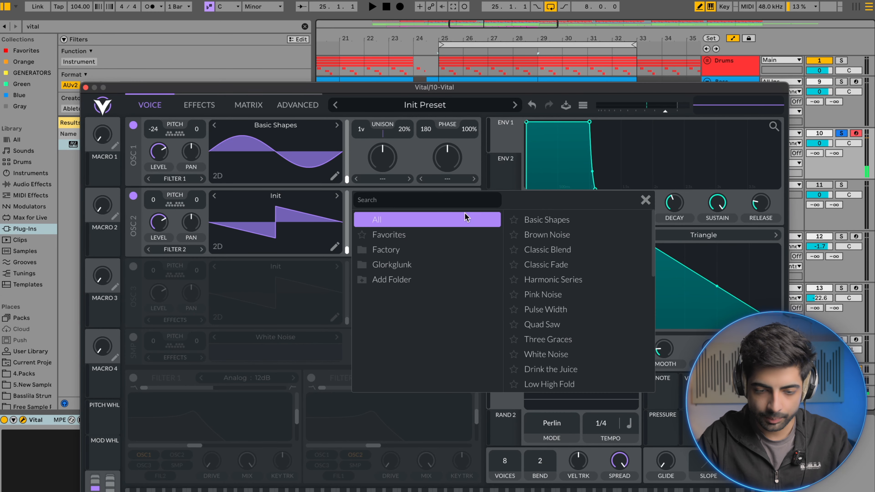
left_click(551, 224)
left_click(645, 200)
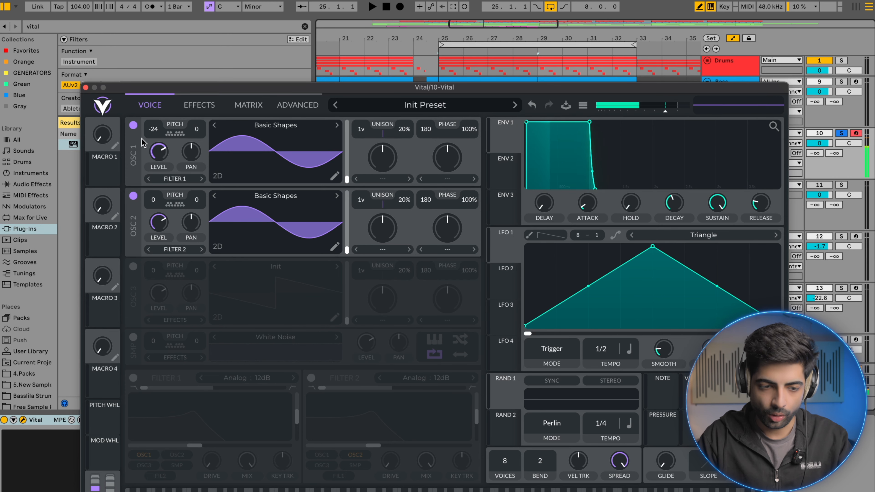
Compare the oscillators by switching them off and on, lower oscillator 2's level to zero and leave both enabled
left_click(134, 126)
left_click(134, 126)
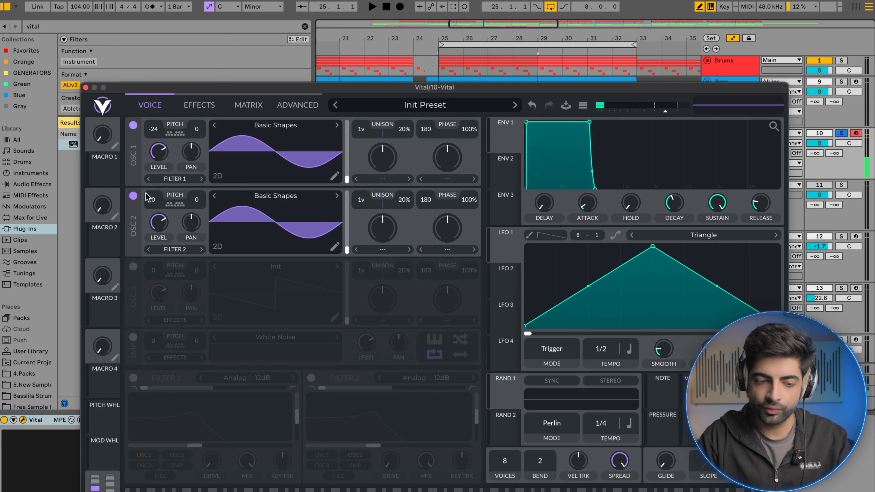
left_click(134, 126)
left_click(133, 196)
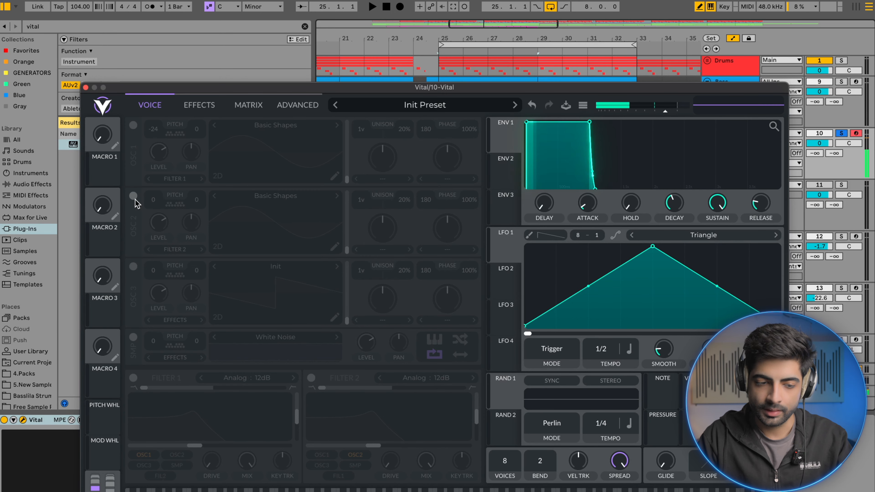
left_click(133, 196)
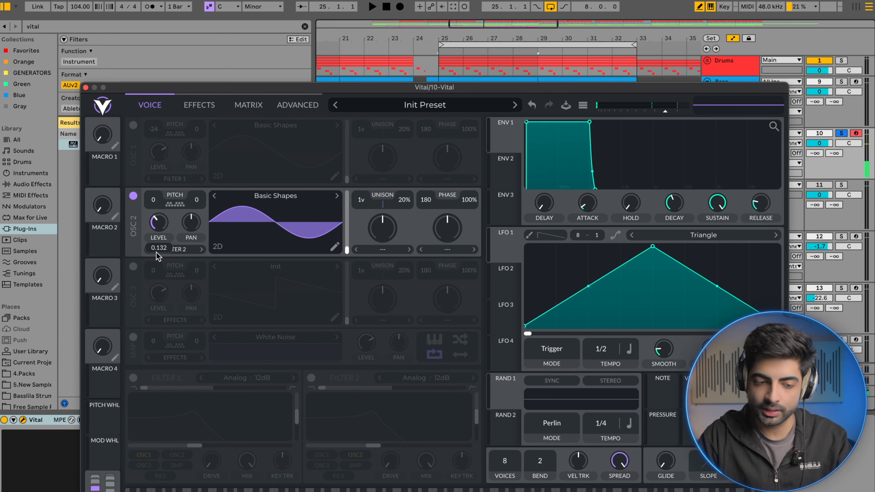
left_click(133, 125)
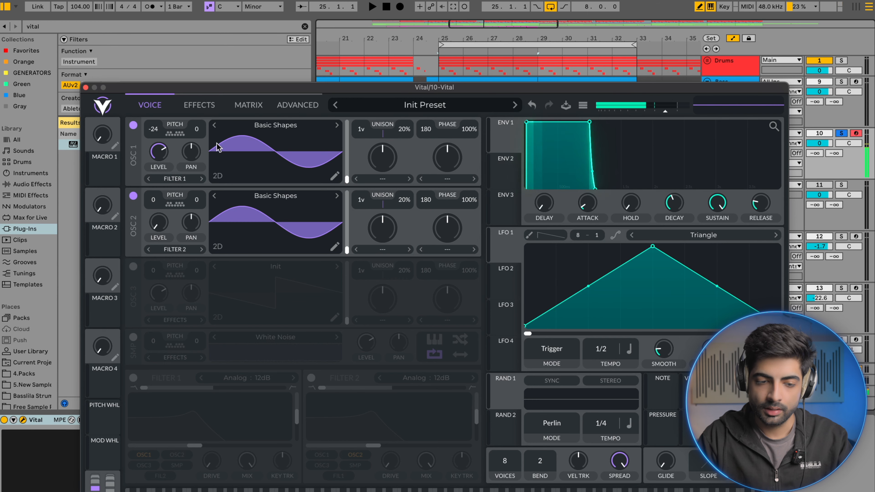
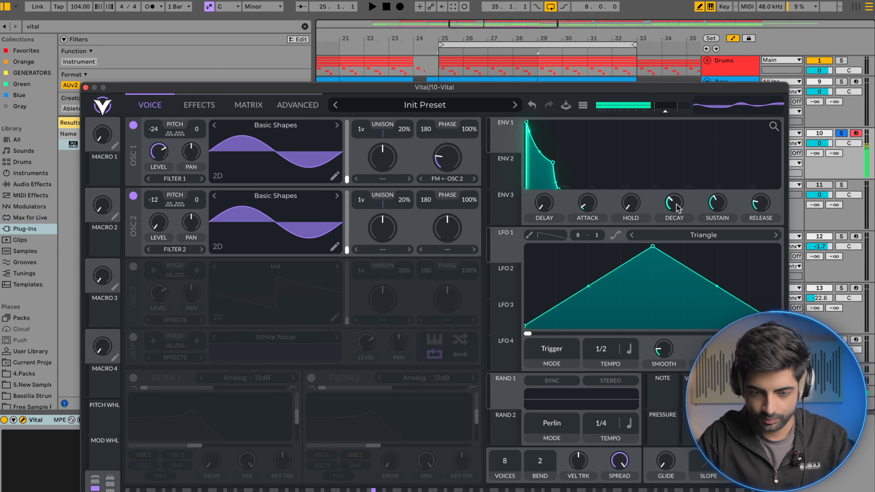
Adjust envelope 1's decay, lengthen its release, and set oscillator 1's FM amount from oscillator 2 to 19.11%
scroll(676, 203, "up", 1)
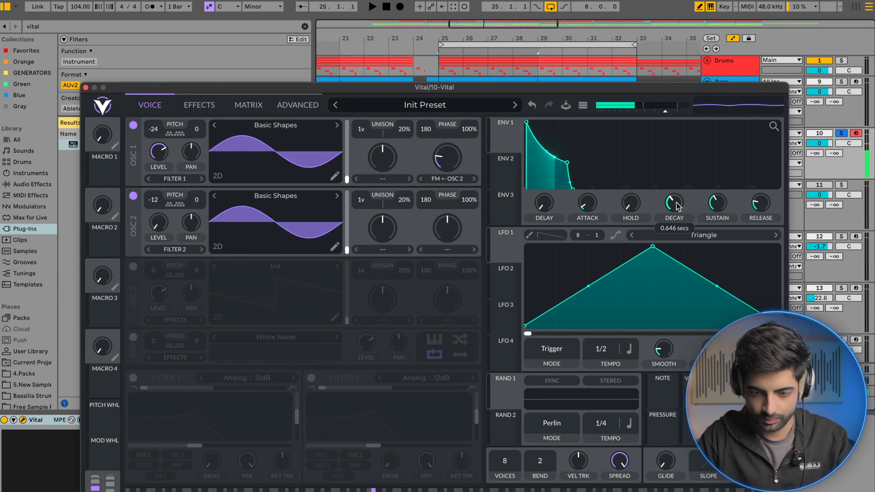
left_click_drag(754, 202, 755, 190)
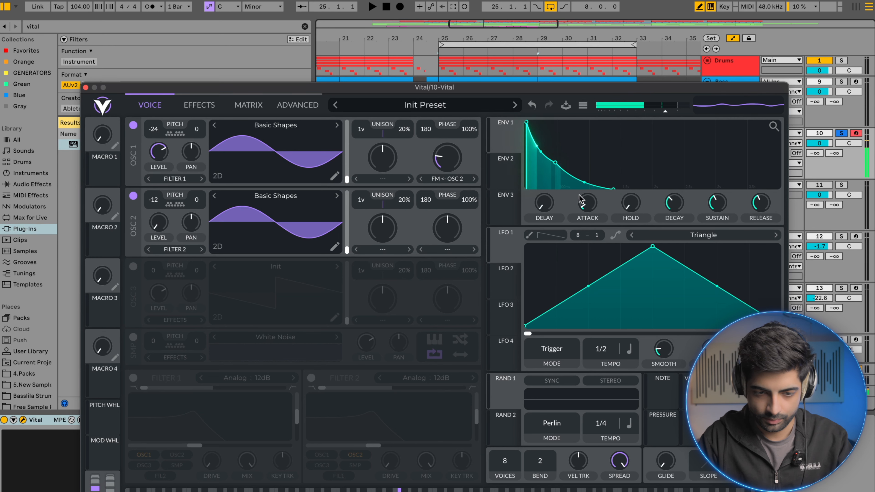
left_click_drag(462, 163, 462, 137)
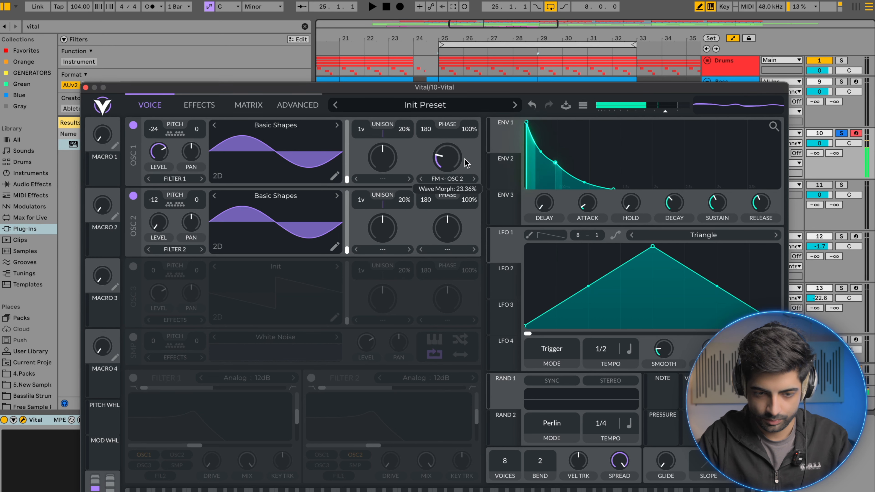
left_click_drag(464, 161, 465, 162)
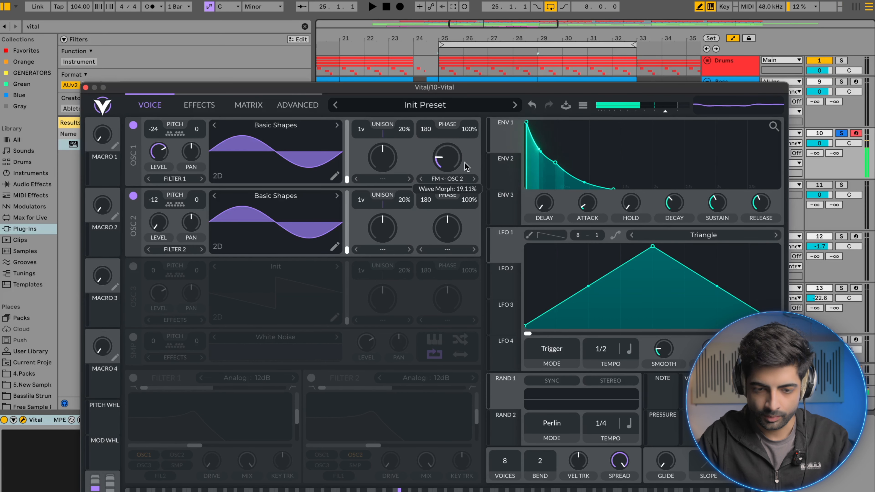
Assign envelope 2 as a modulator of oscillator 1's FM amount and adjust the modulation depth
left_click(511, 170)
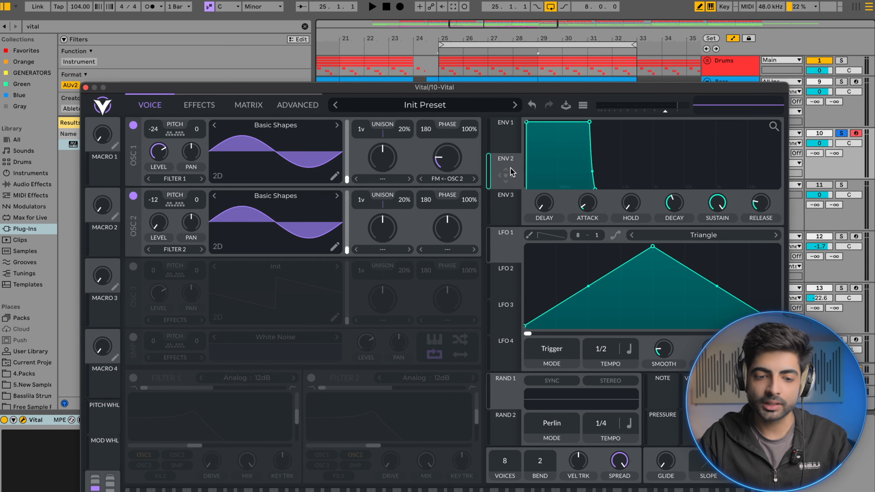
left_click_drag(483, 166, 446, 164)
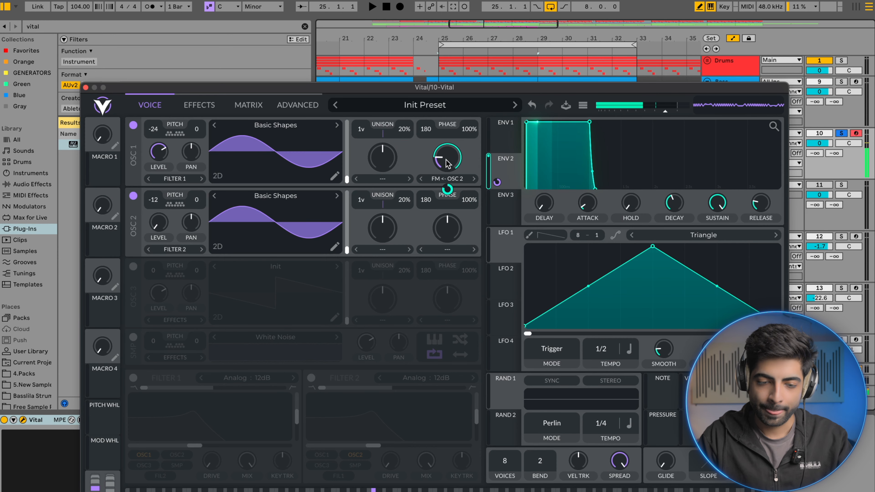
mouse_move(447, 189)
left_click_drag(447, 189, 447, 188)
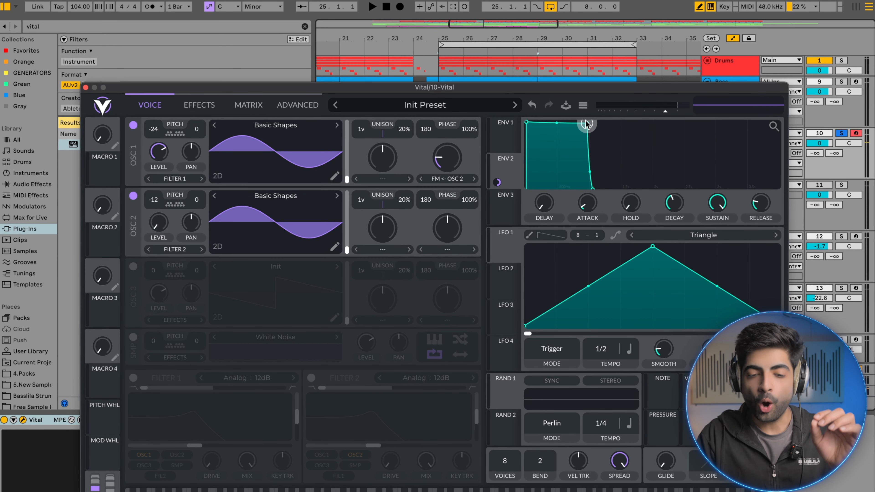
Reshape envelope 2 with a very short decay and zero sustain, and set its FM modulation amount to 0.662
left_click_drag(586, 124, 530, 193)
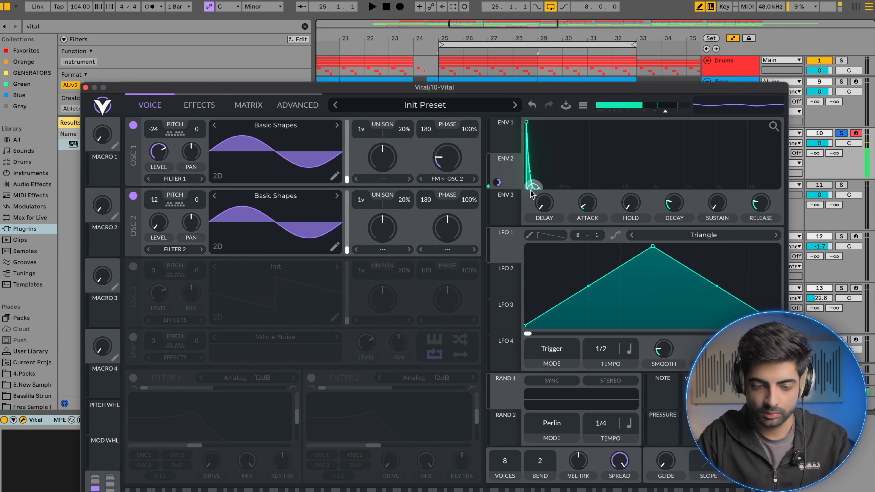
mouse_move(451, 192)
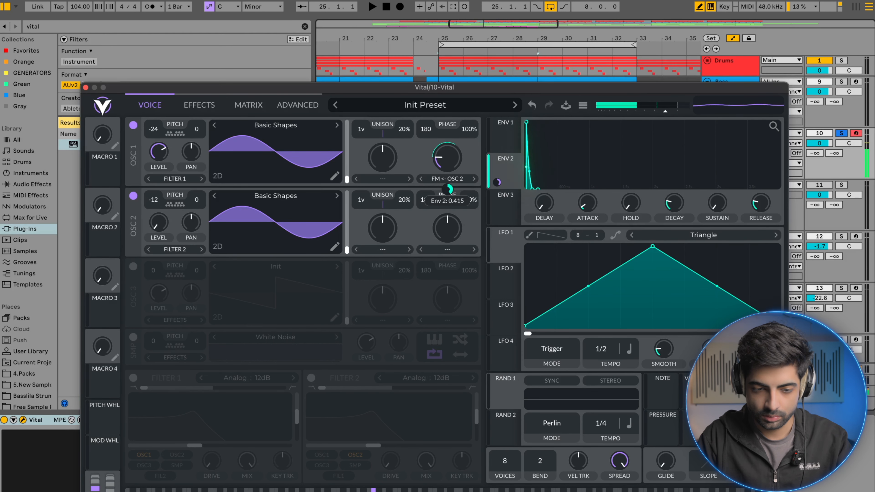
left_click_drag(447, 189, 448, 183)
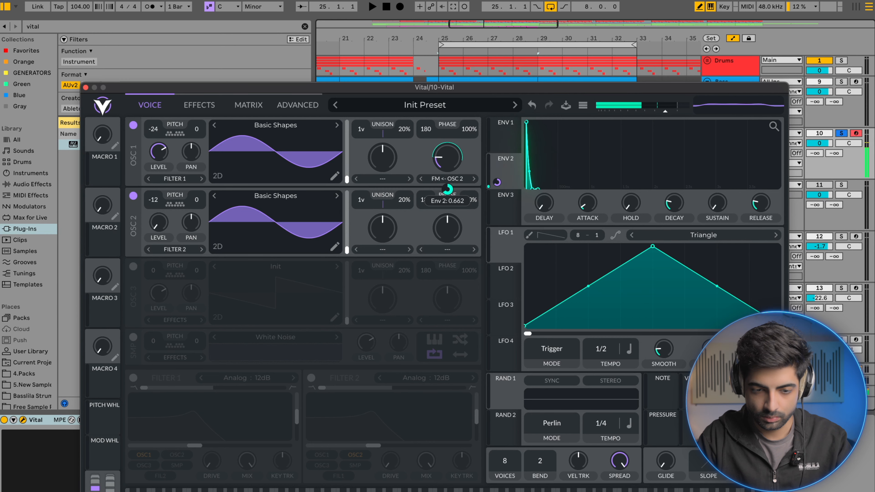
Shorten envelope 2's decay to 0.066 secs and reduce its modulation of oscillator 1's FM amount
mouse_move(674, 205)
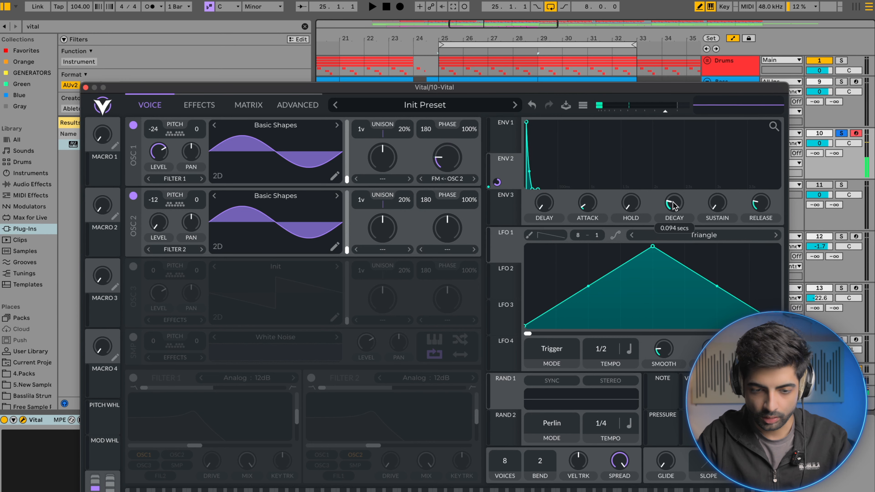
scroll(673, 206, "down", 1)
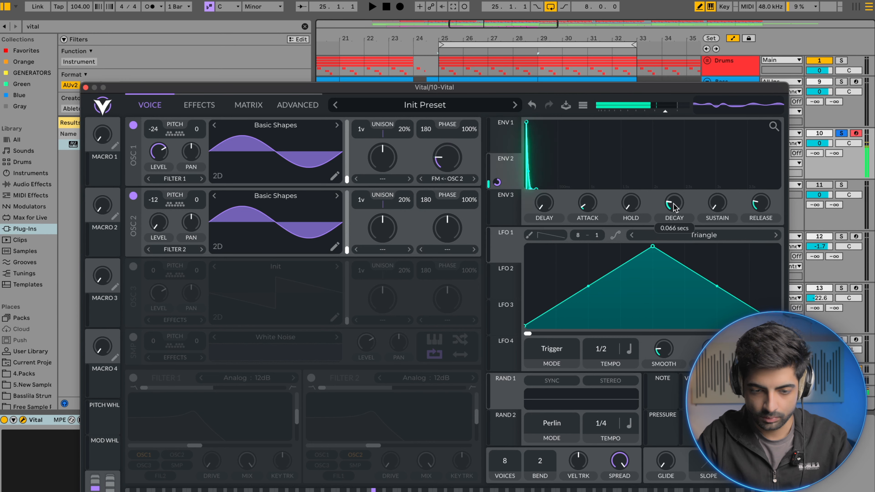
mouse_move(451, 168)
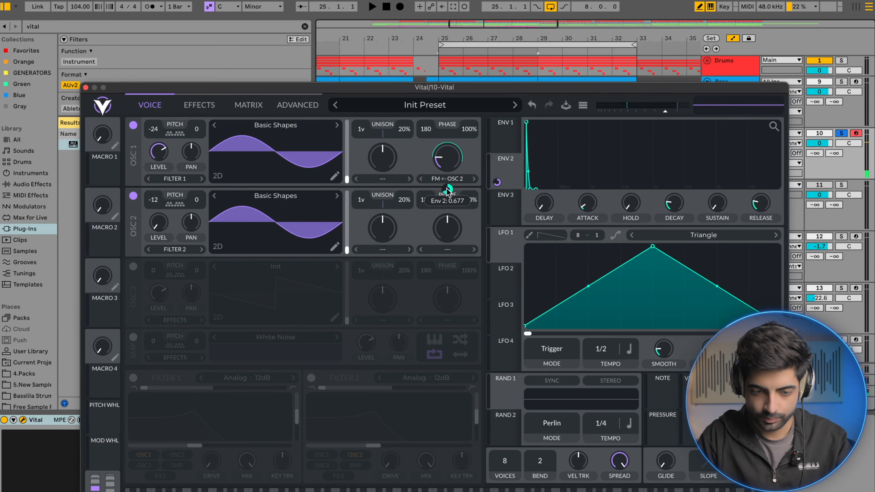
left_click_drag(448, 189, 447, 199)
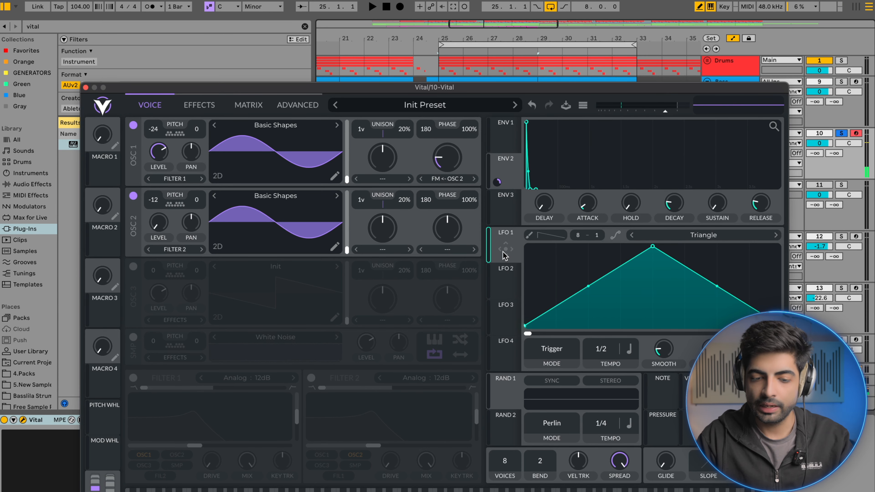
Assign LFO 1 to oscillator 1's FM amount, adjust the modulation depth, and reshape LFO 1 into a descending ramp
left_click_drag(514, 254, 447, 160)
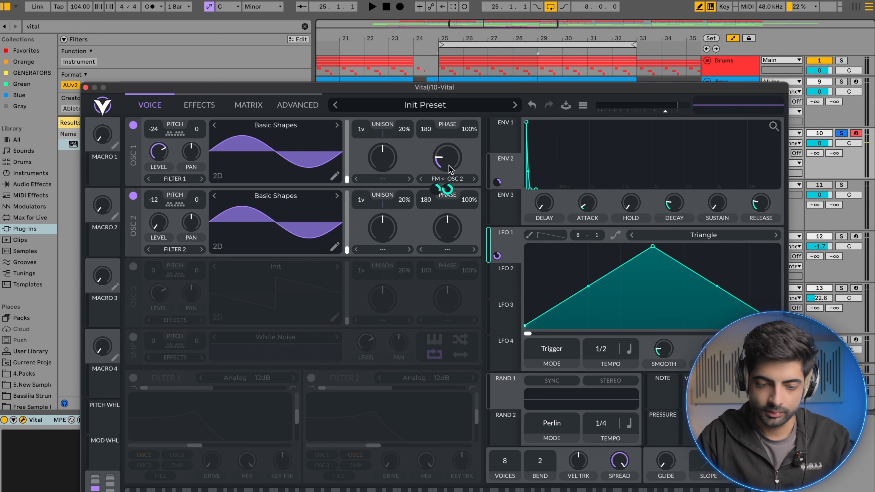
left_click_drag(447, 189, 448, 214)
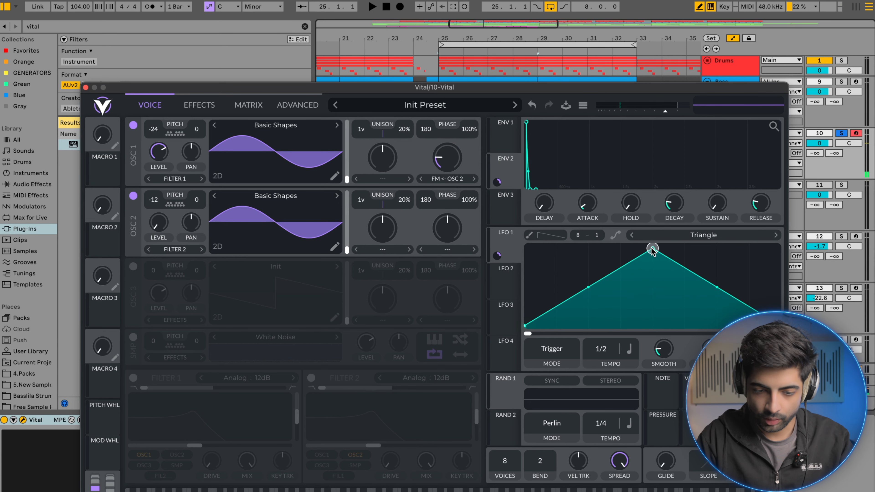
left_click_drag(652, 246, 526, 242)
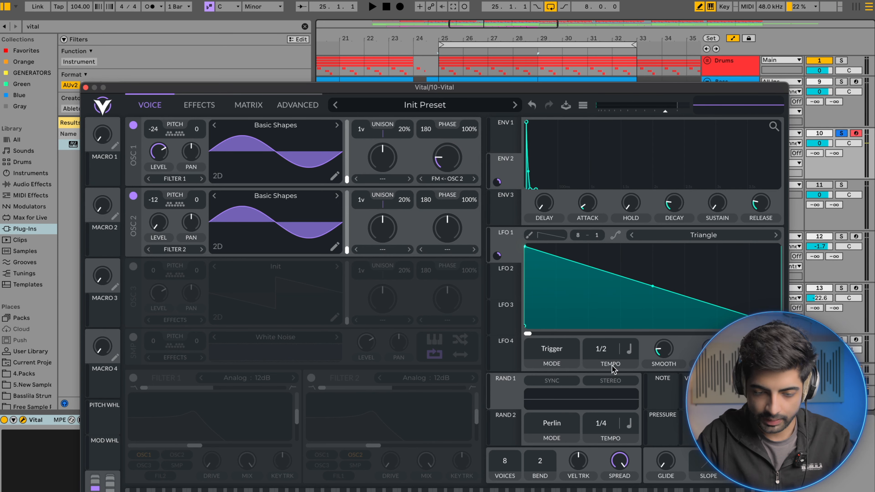
Set LFO 1's timing to Seconds and its mode to Envelope, and bend its ramp into a steep decaying curve
left_click(630, 353)
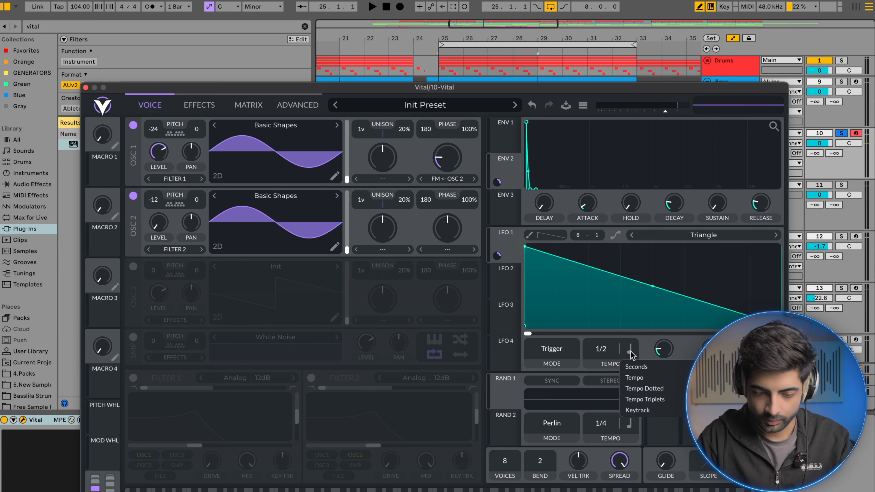
left_click(639, 367)
left_click(560, 355)
left_click(553, 393)
left_click_drag(652, 286, 652, 323)
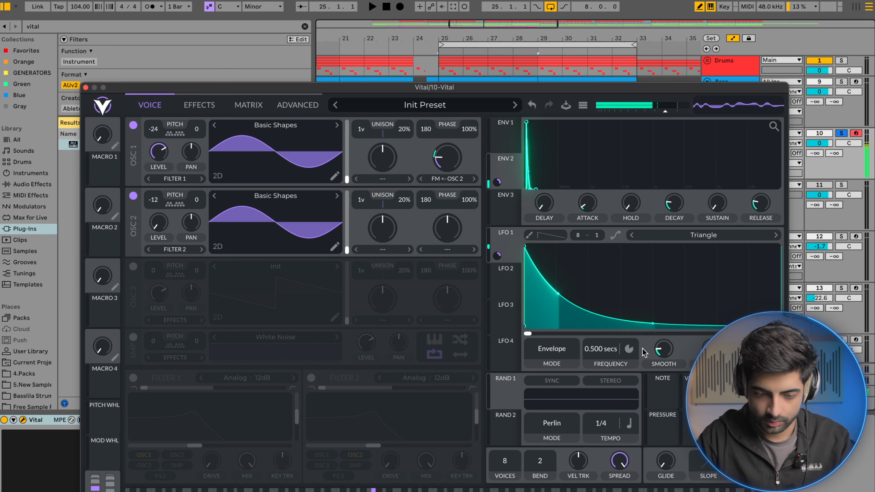
Shorten LFO 1's frequency time to about 0.203 secs and lower the synth's output volume to about -12.62 dB
mouse_move(594, 353)
left_mouse_down()
mouse_move(599, 345)
mouse_move(601, 354)
left_mouse_up()
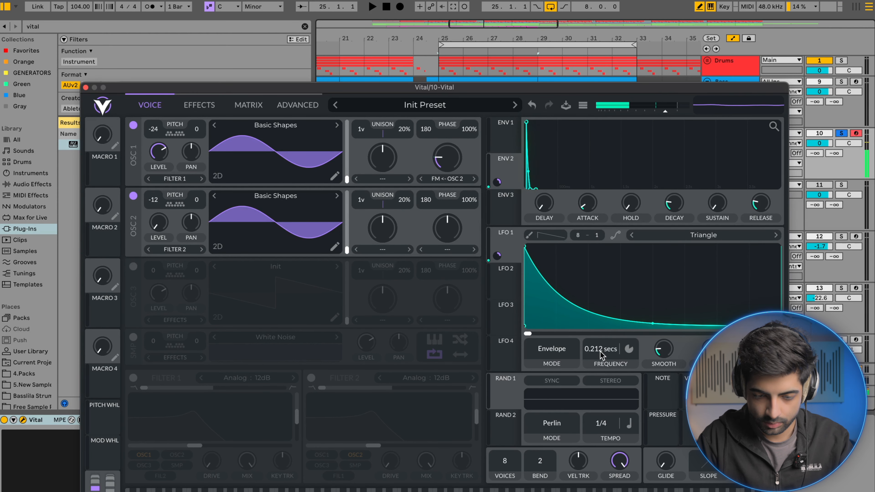
mouse_move(658, 113)
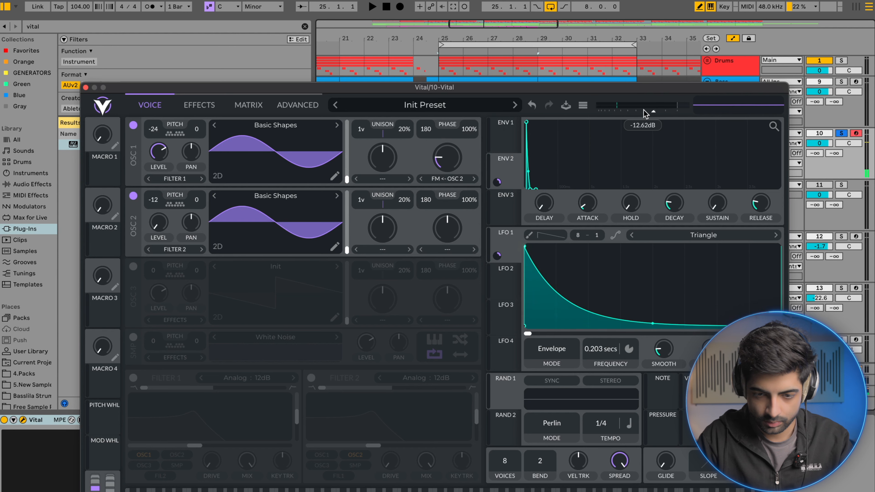
mouse_move(601, 349)
left_mouse_down()
mouse_move(600, 363)
mouse_move(596, 334)
mouse_move(597, 354)
left_mouse_up()
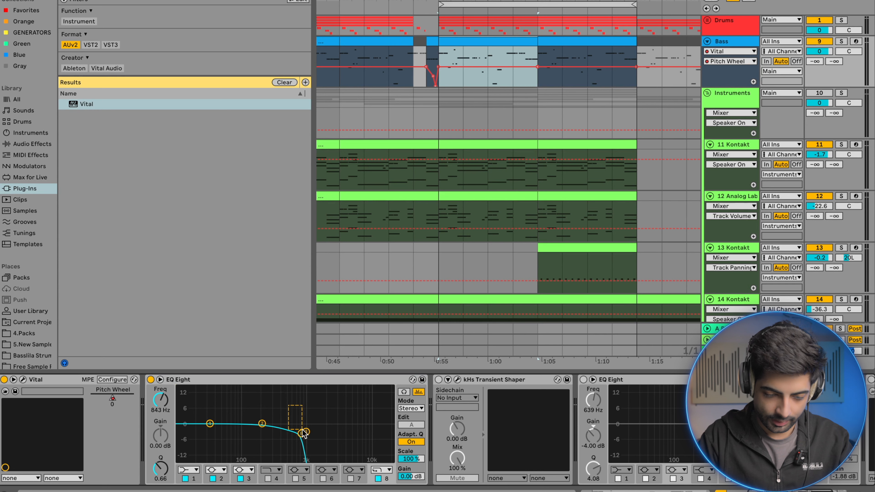
Audition the loop from bar 25 with only the first EQ Eight active after Vital on the Bass track
key("space")
key("space")
key("space")
key("space")
key("space")
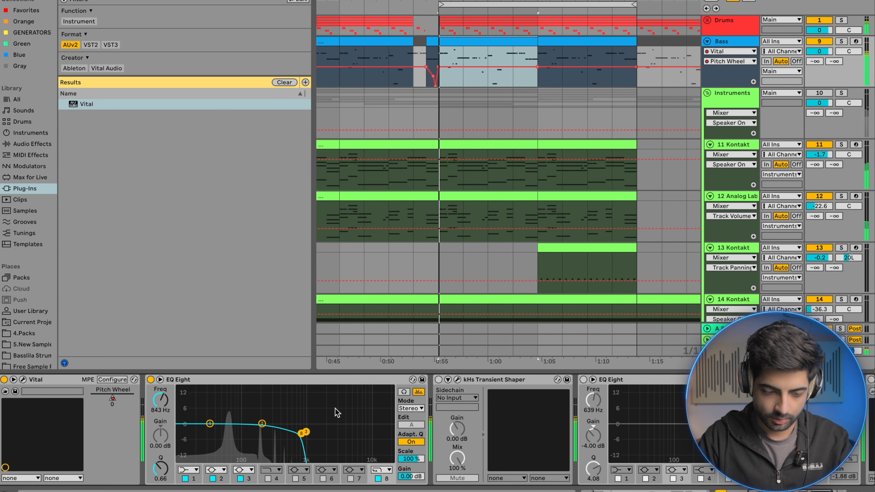
Enable kHs Transient Shaper on the Bass track, check its attack setting during playback, and close its window
left_click(438, 379)
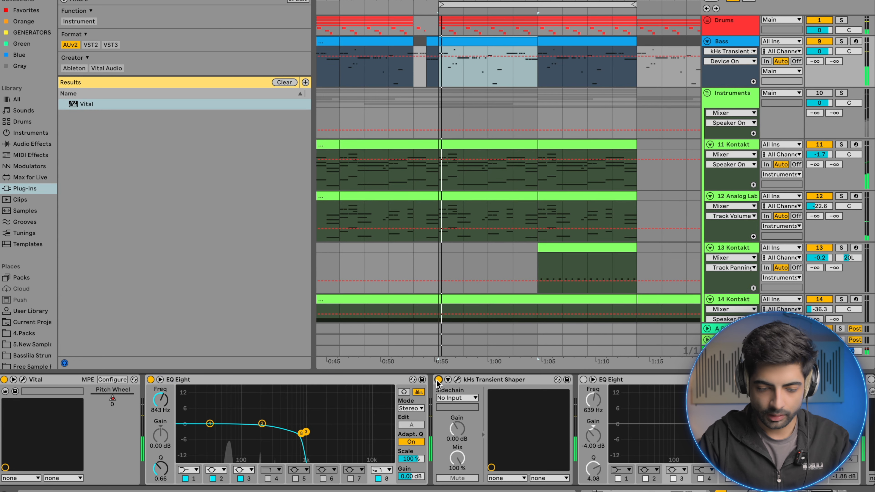
left_click(457, 380)
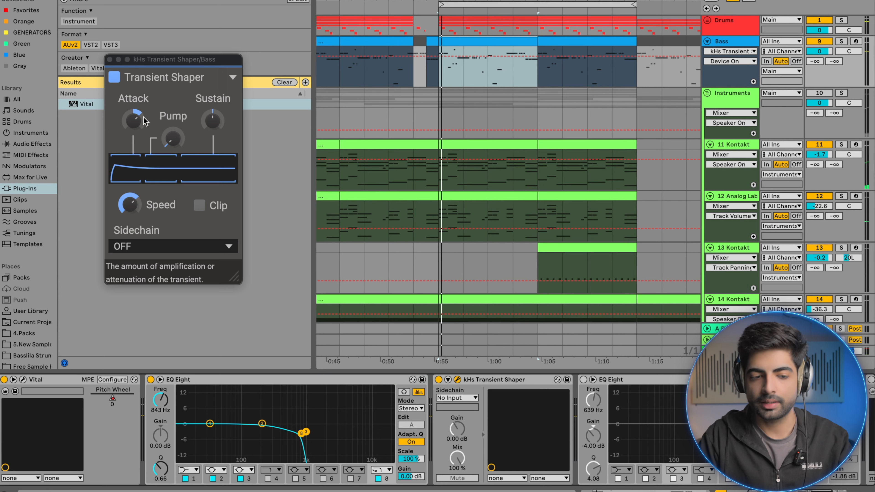
key("space")
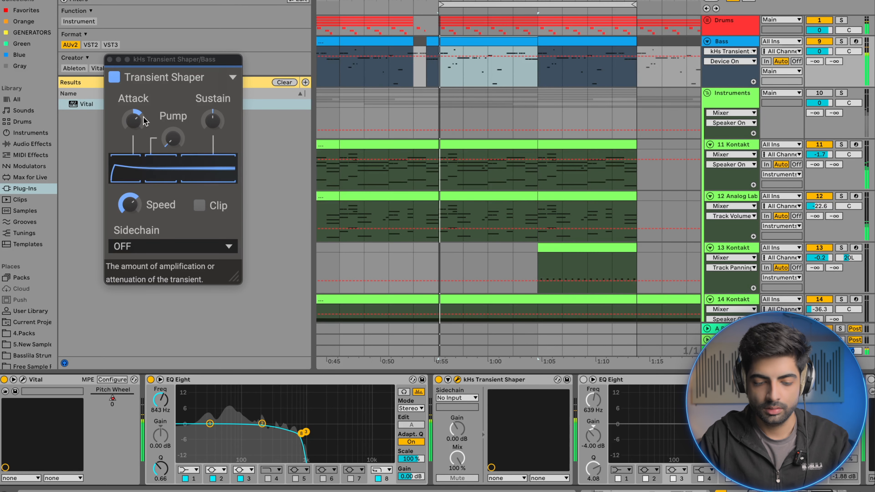
left_click(110, 59)
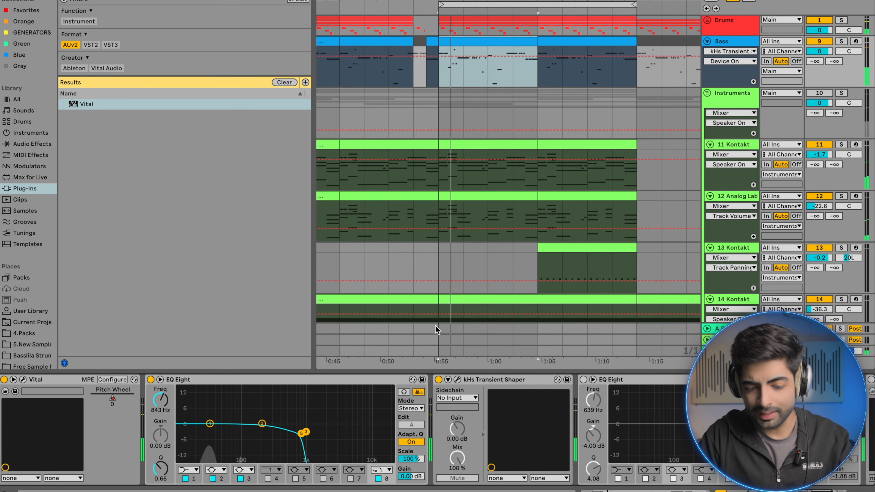
Enable the second EQ Eight and Free Clip on the Bass track, auditioning the loop with each effect
left_click(584, 380)
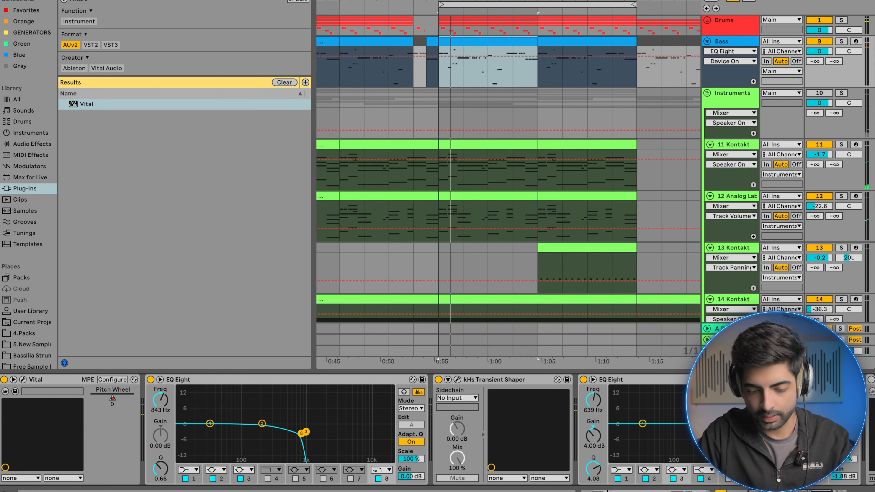
key("space")
scroll(437, 429, "right", 4)
key("space")
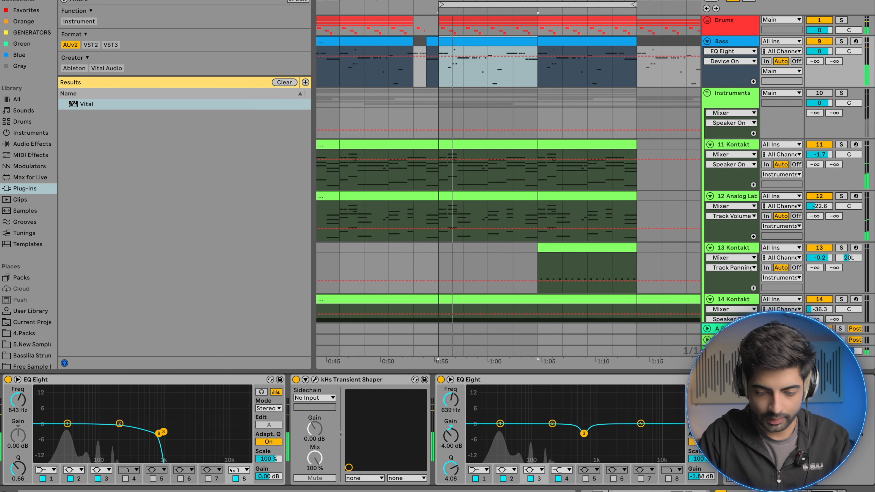
left_click(729, 380)
key("space")
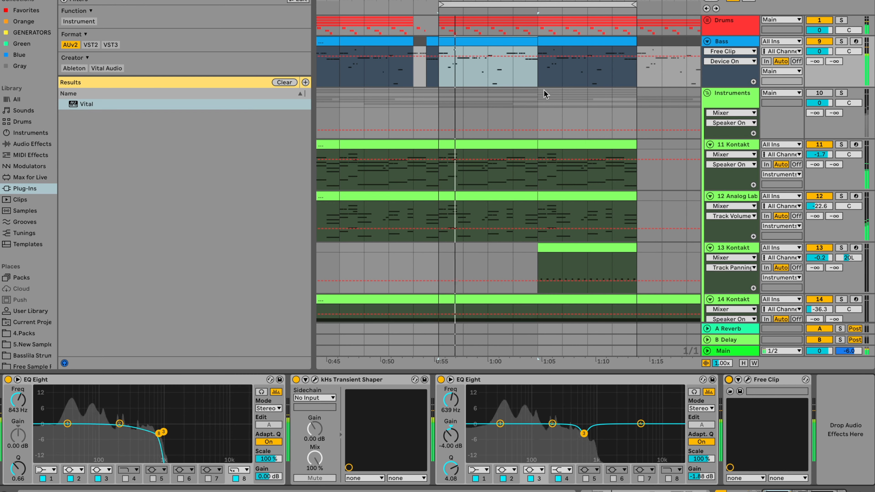
Play the loop from bar 25 and open the Bass track's MIDI clip for note editing
left_click(441, 80)
scroll(442, 80, "up", 4)
scroll(442, 80, "down", 5)
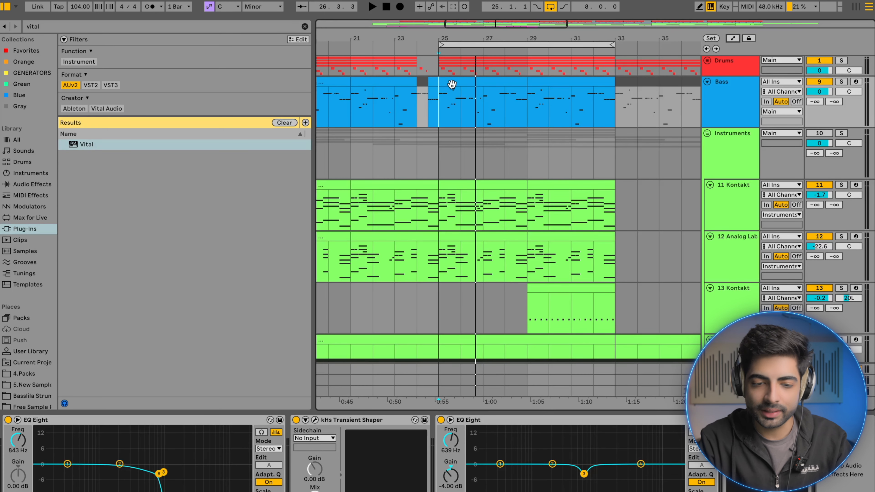
key("space")
double_click(504, 88)
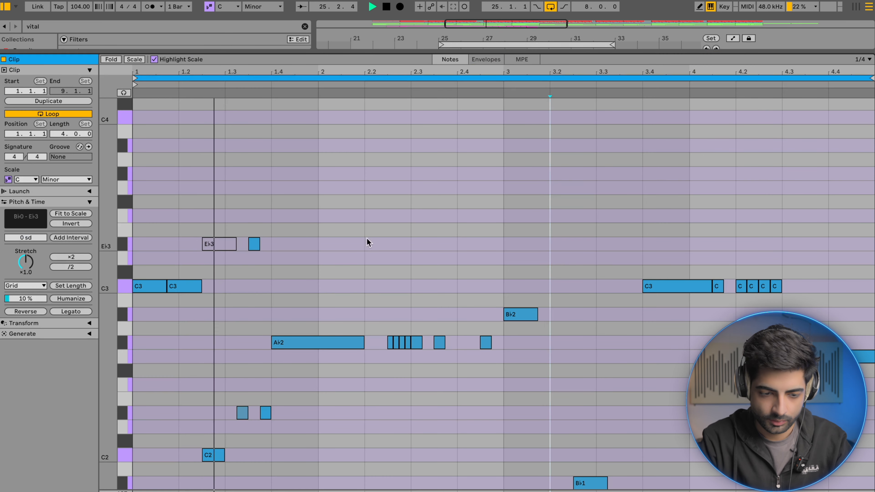
scroll(379, 305, "up", 3)
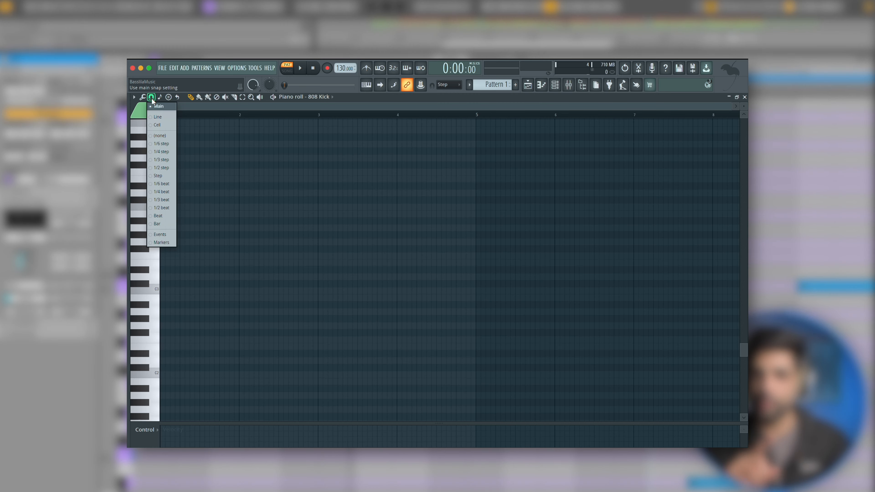
Switch to FL Studio and show the piano roll's snap options and the main snap options
left_click(153, 101)
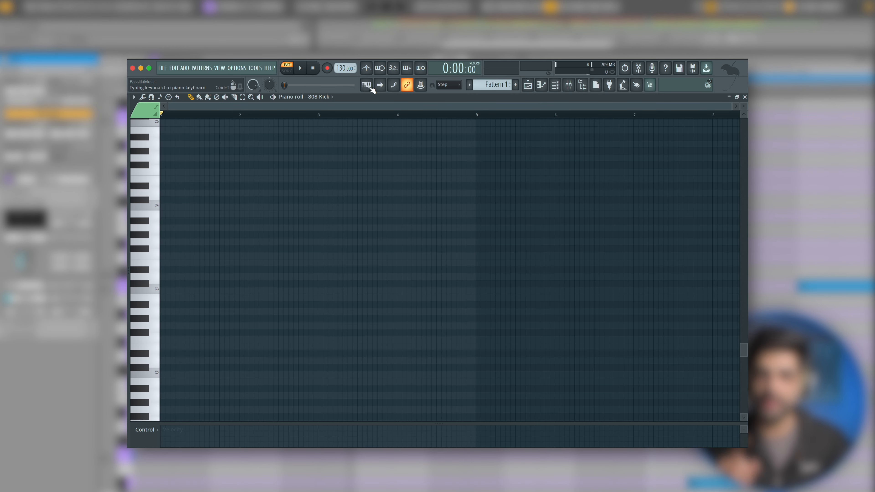
left_click(448, 84)
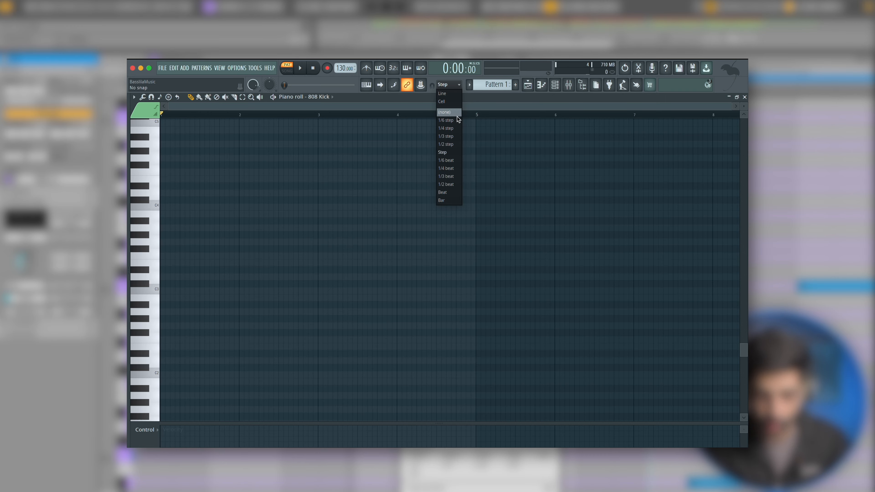
left_click(490, 166)
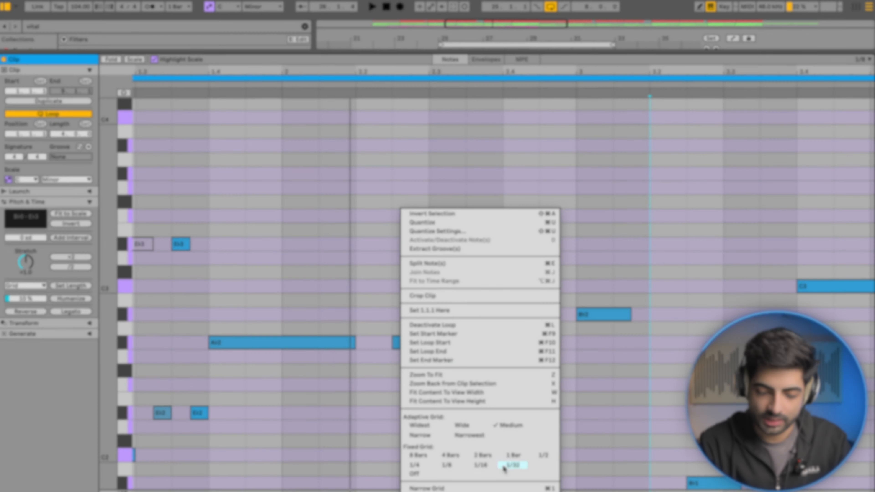
Narrow the bass clip's fixed grid to 1/8, 1/16 and finally 1/32
left_click(453, 463)
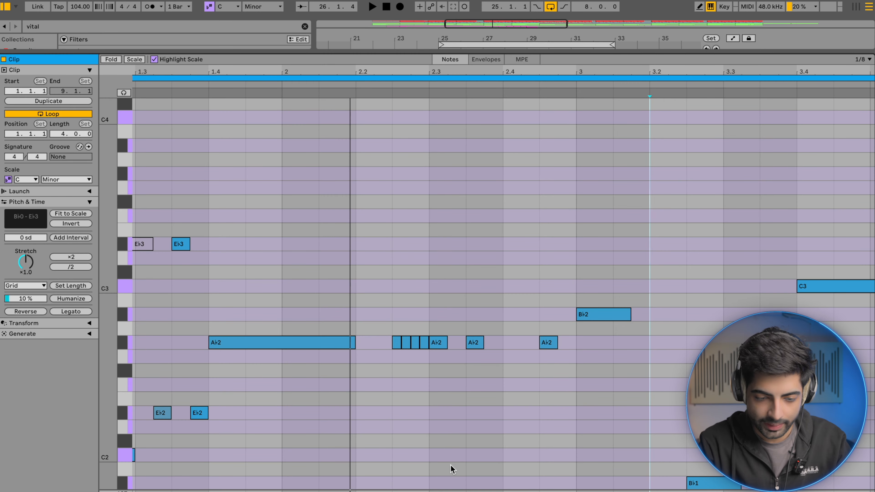
scroll(393, 391, "up", 3)
right_click(412, 397)
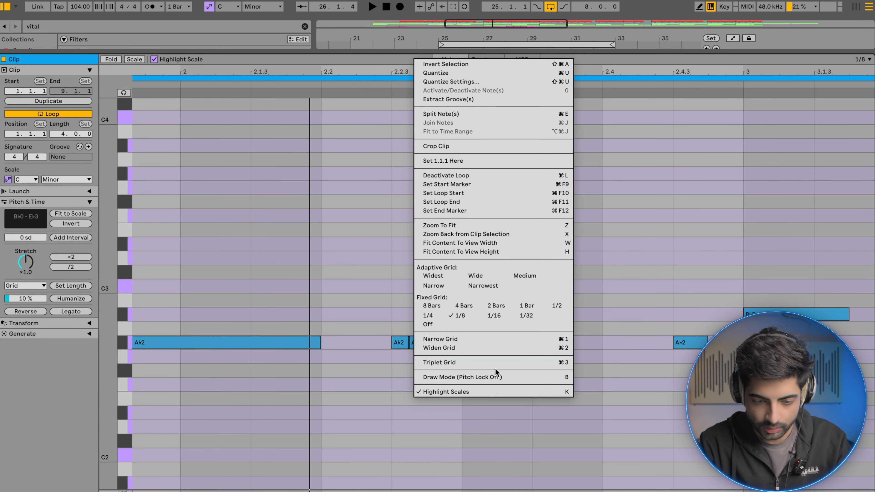
left_click(492, 316)
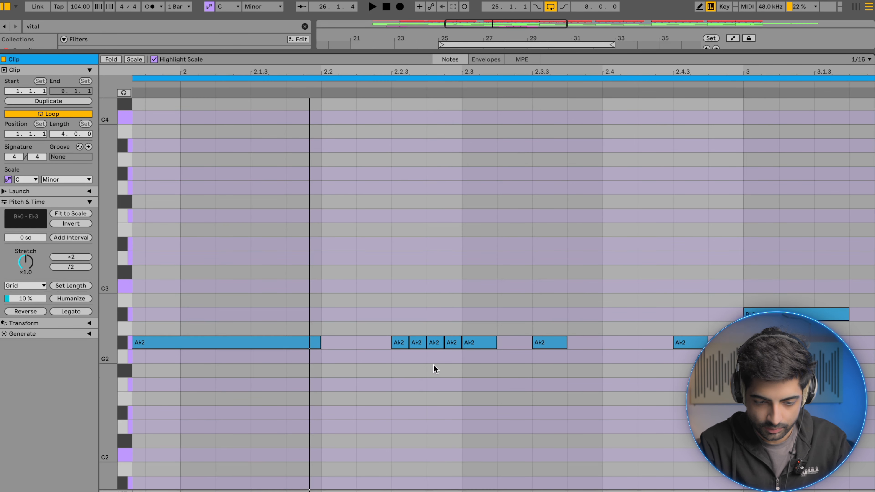
right_click(409, 376)
left_click(519, 296)
Select the first of the short repeated A♭2 notes before 2.3 and play the bassline with the opening notes in view
left_click(396, 342)
key("minus")
key("minus")
scroll(350, 382, "down", 1)
key("space")
key("plus")
key("space")
scroll(227, 277, "left", 2)
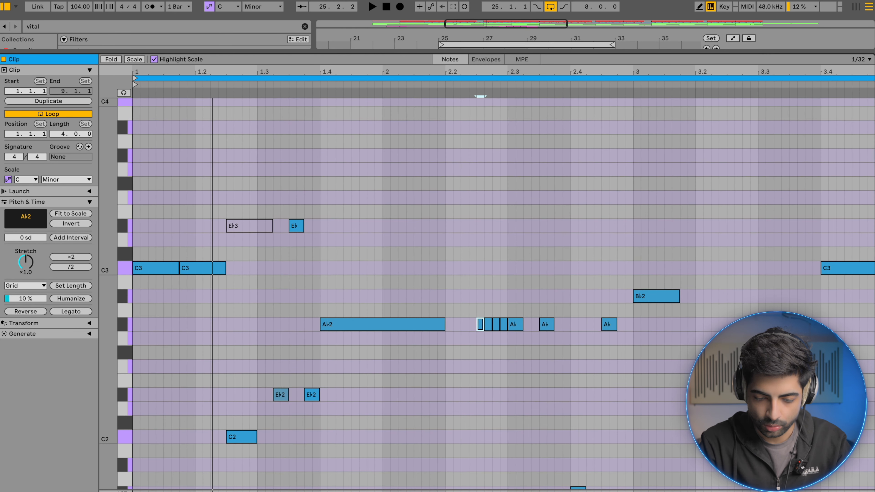
Solo the Bass track in the arrangement, play it from bar 25, and return to the clip's notes
key("super+alt+l")
key("space")
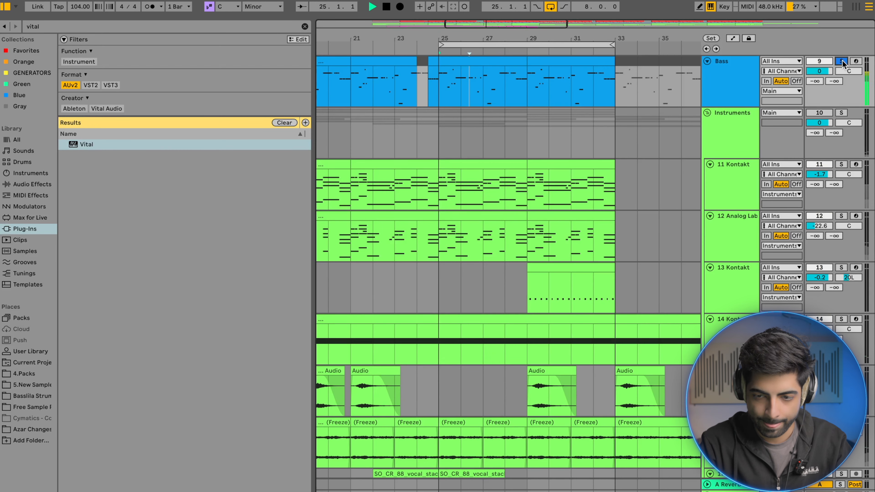
key("super+alt+l")
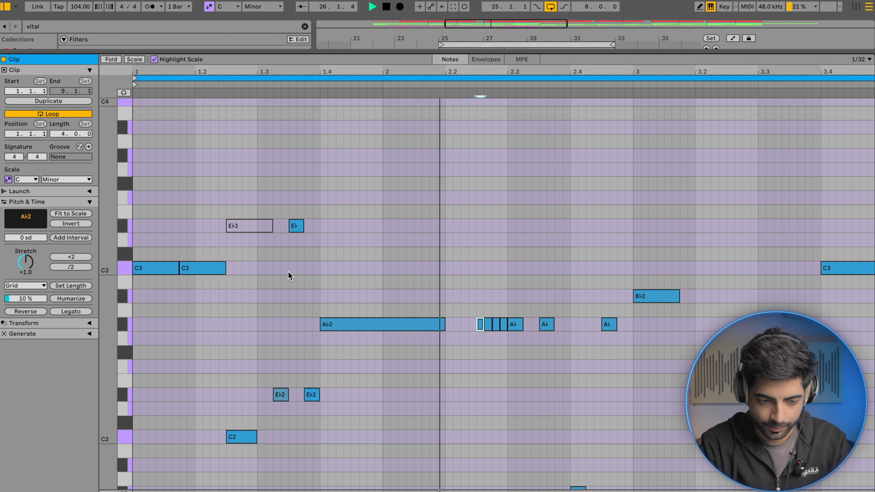
key("space")
Highlight the two opening C3 notes and the low C2 note, and replay the start of the bassline
left_click_drag(150, 244, 210, 279)
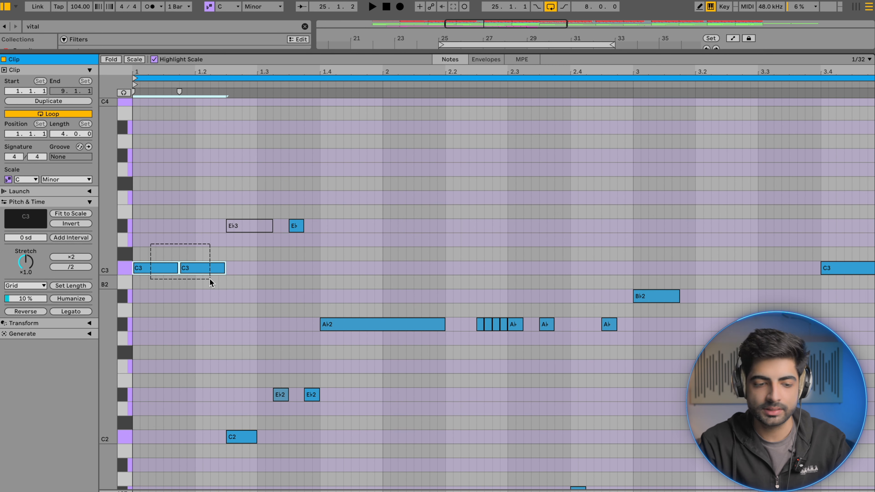
left_click_drag(243, 397, 243, 463)
key("space")
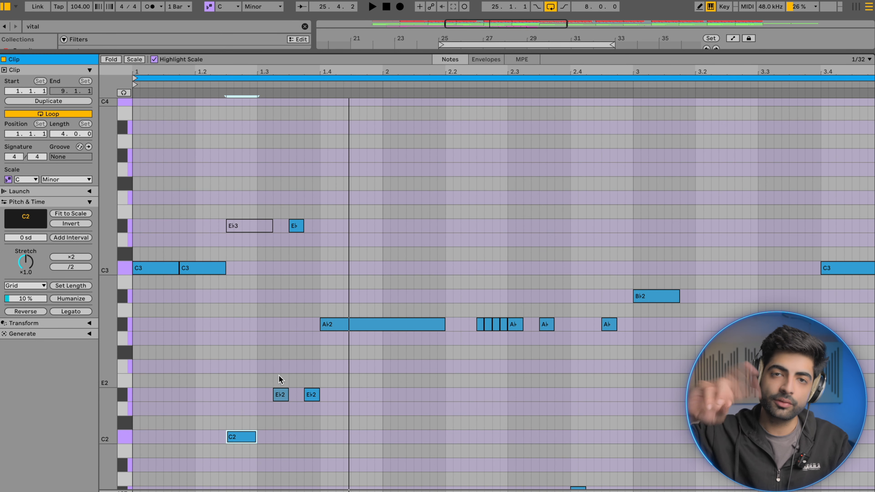
key("space")
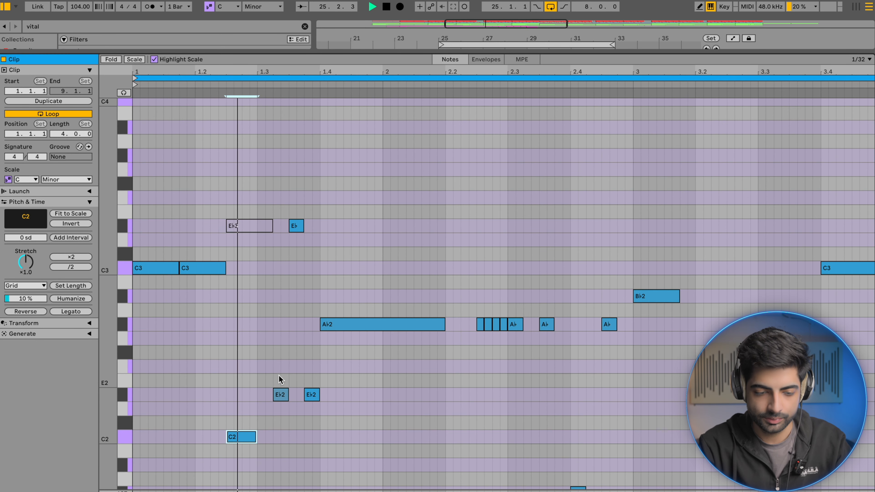
Examine the whole bassline during playback, highlighting the short repeated A♭2 notes and the E♭ notes just after 1.3
scroll(279, 376, "right", 3)
scroll(278, 376, "up", 1)
scroll(279, 376, "down", 3)
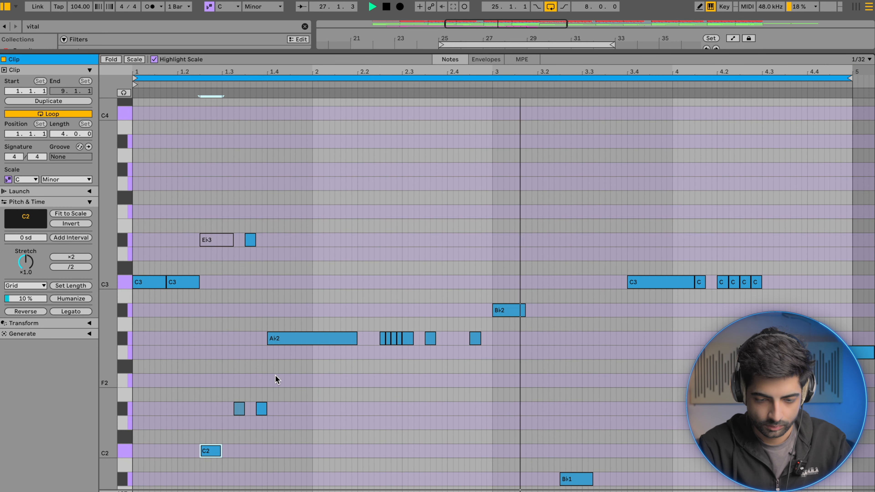
scroll(275, 376, "down", 3)
scroll(108, 381, "down", 6)
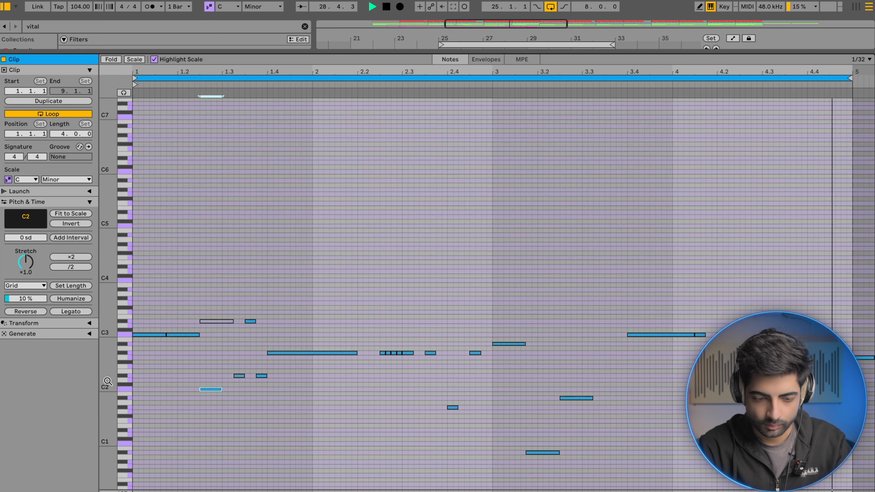
left_click(385, 347)
left_click_drag(398, 362, 398, 362)
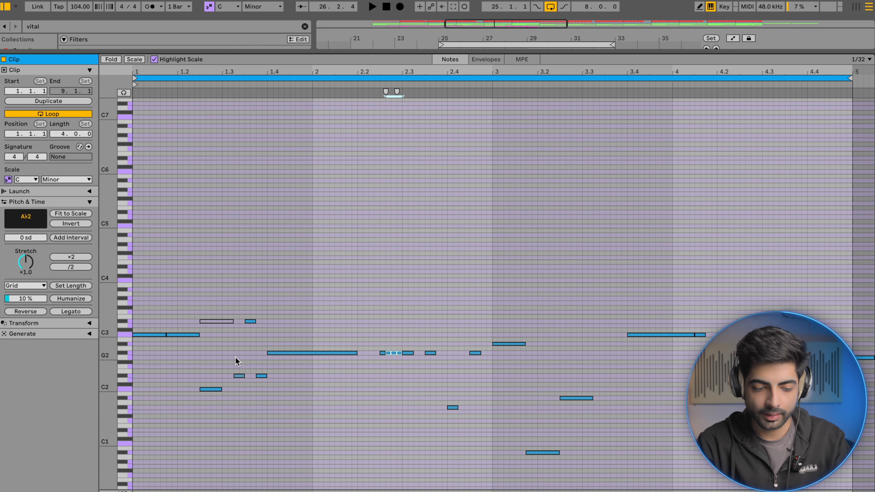
left_click_drag(240, 293, 254, 382)
left_click(224, 348)
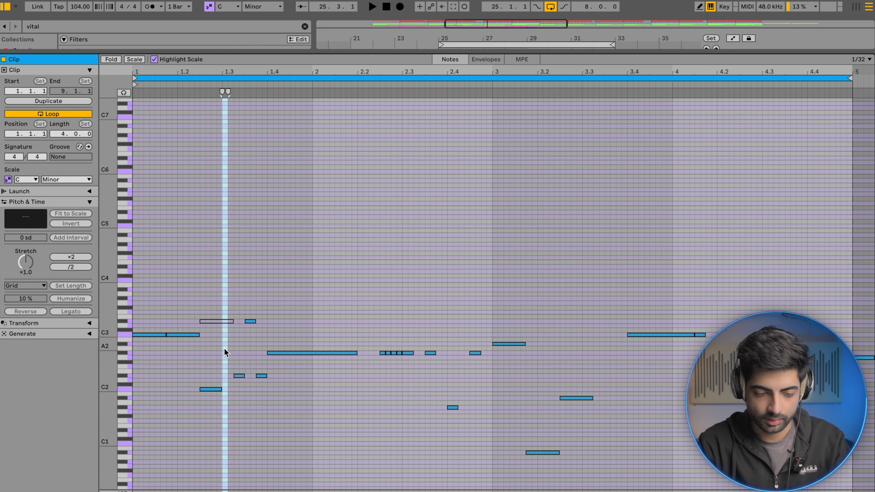
Play the bassline from the short E♭2 note just after 1.3 and listen through the following notes up to bar 3
left_click(234, 353)
key("space")
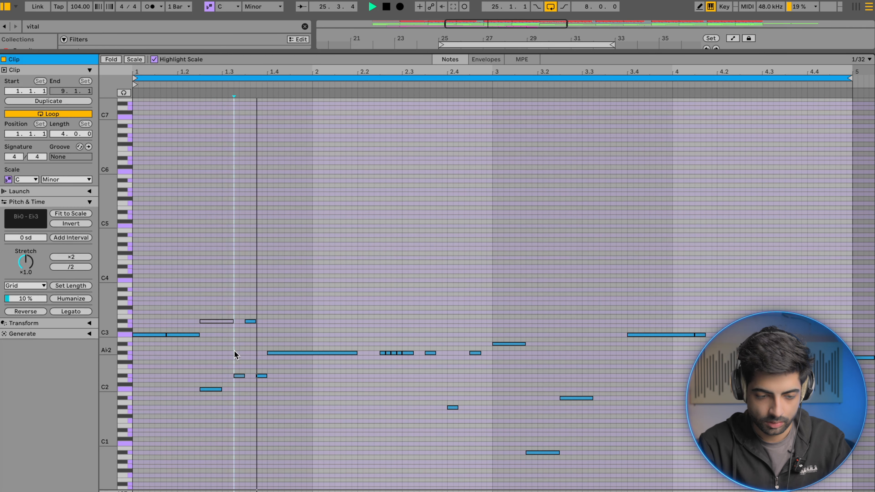
left_click(371, 338)
left_click(420, 331)
key("space")
key("space")
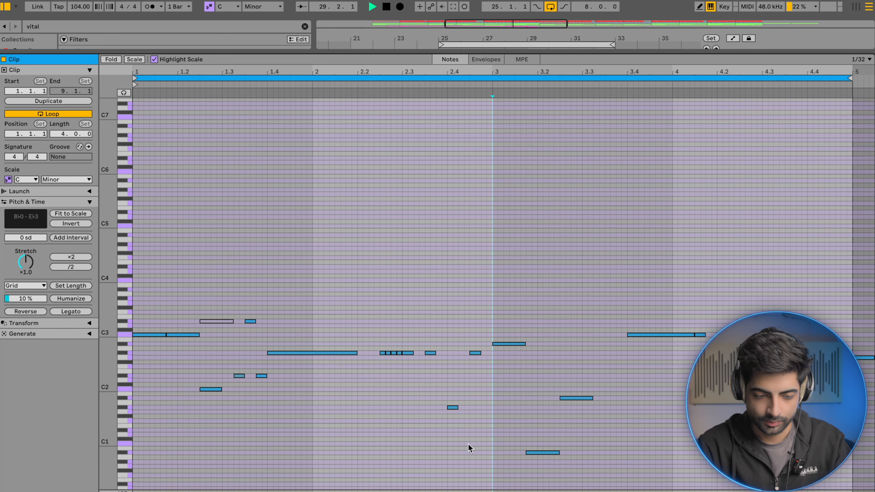
Try filling the stretch from just after 1.3 to 1.4 with repeated 1/32 E♭2 notes, delete the short E♭3, and play the variation
left_click_drag(120, 410, 233, 358)
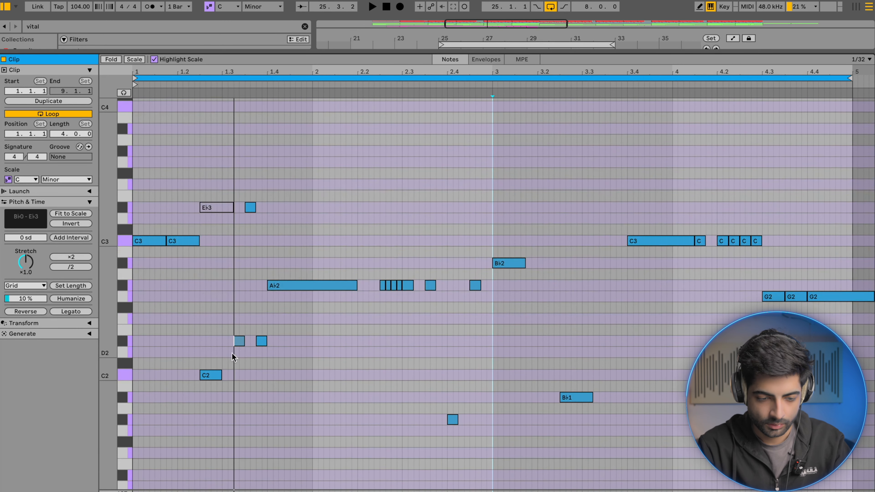
scroll(249, 319, "up", 5)
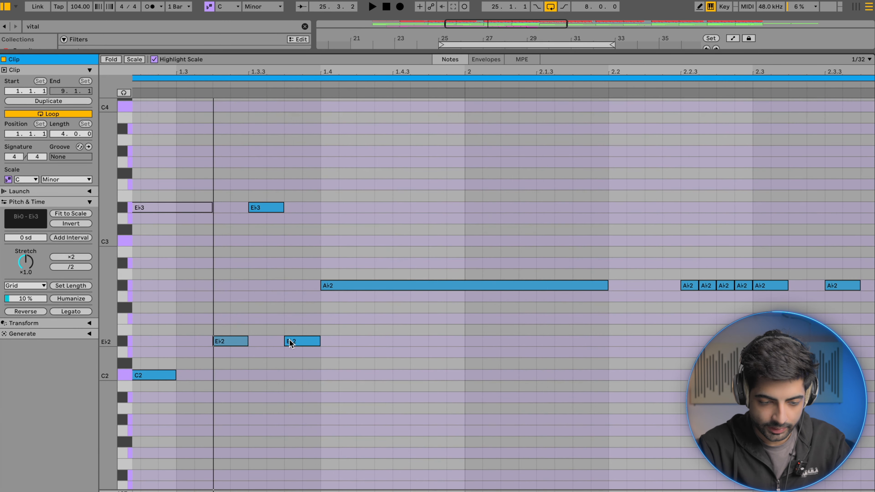
left_click_drag(217, 342, 312, 341)
double_click(259, 212)
key("space")
scroll(259, 213, "down", 5)
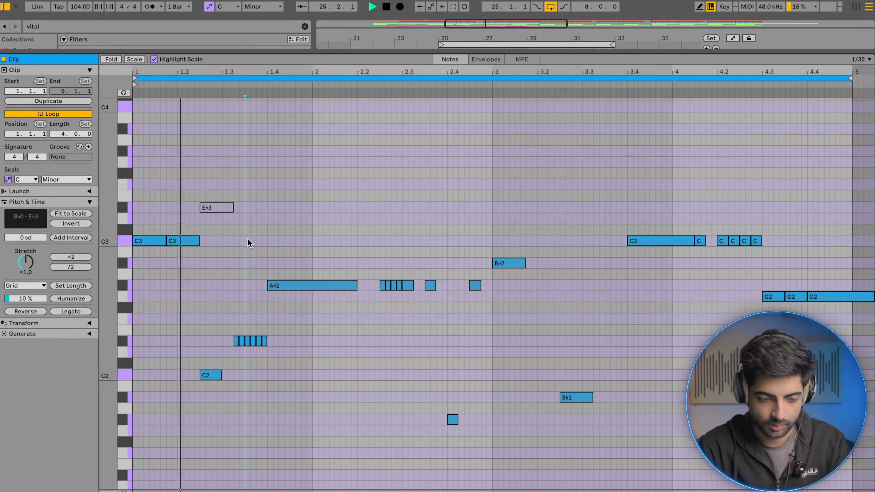
Undo the added E♭2 repeats and the removal of the short E♭3 note
key("ctrl+z")
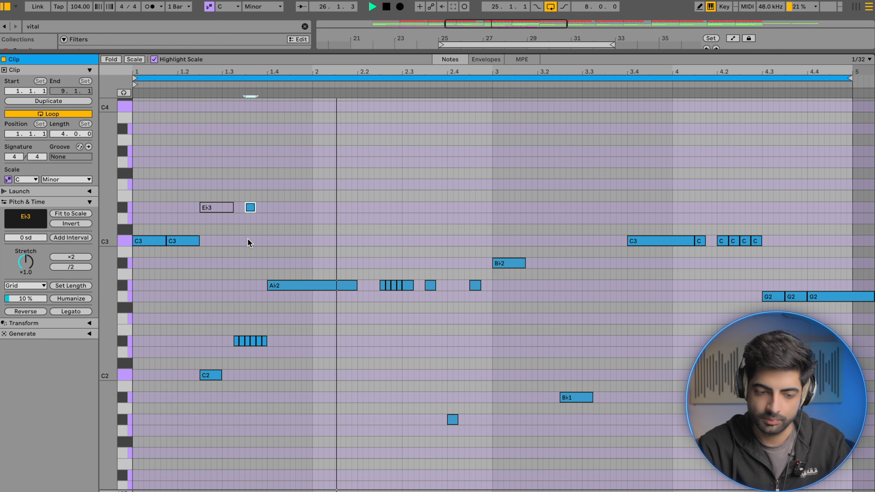
key("ctrl+z")
key("ctrl+z")
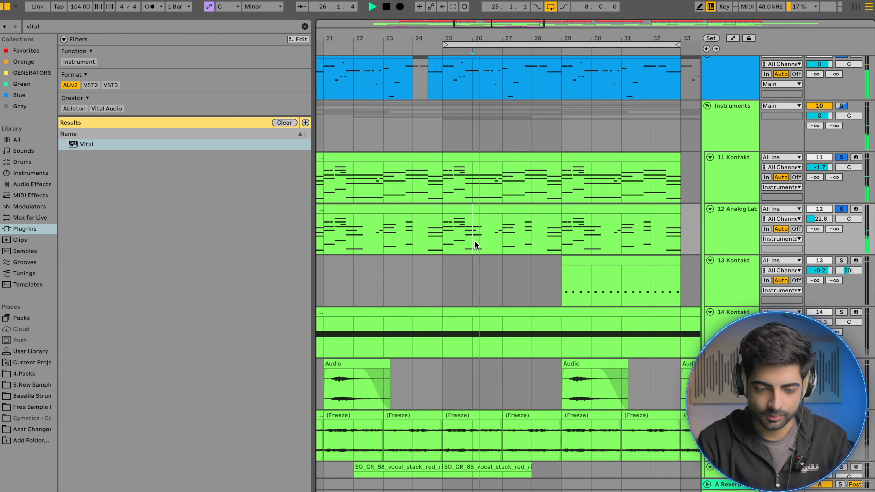
Play the soloed 11 Kontakt and 12 Analog Lab tracks in the arrangement from bar 25
left_click(446, 242)
key("space")
key("space")
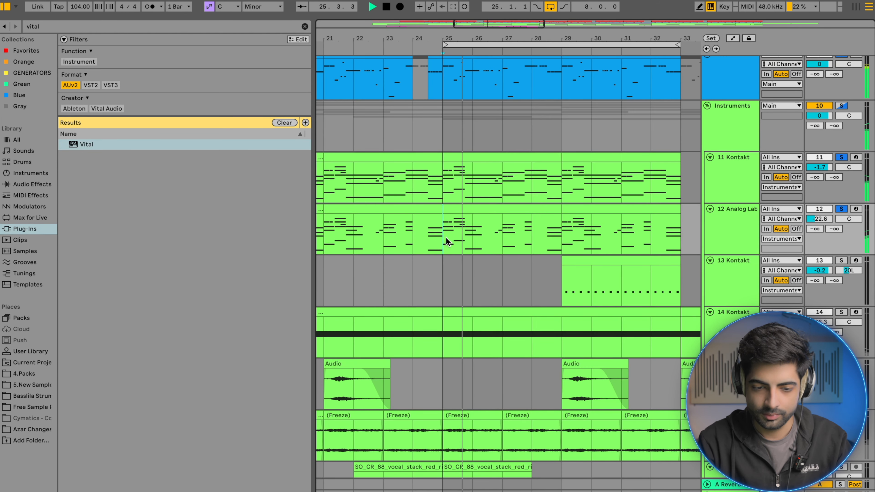
scroll(446, 242, "down", 5)
scroll(447, 241, "down", 1)
scroll(447, 241, "up", 4)
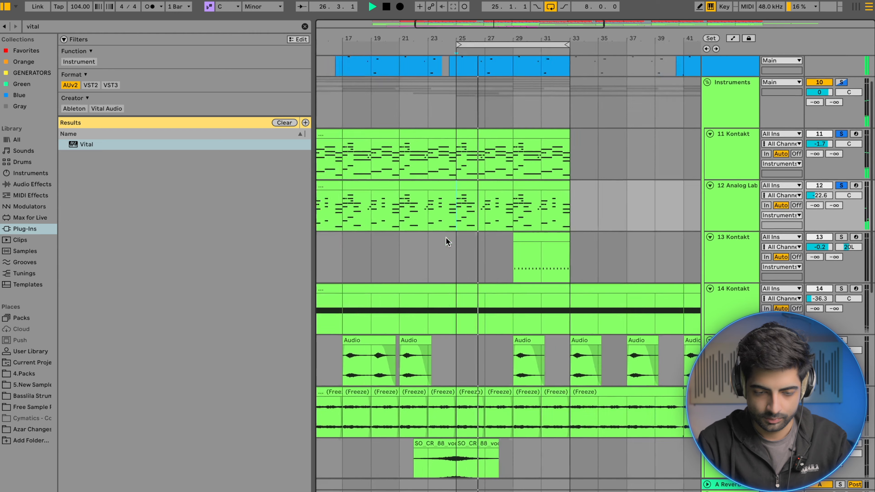
scroll(515, 227, "up", 4)
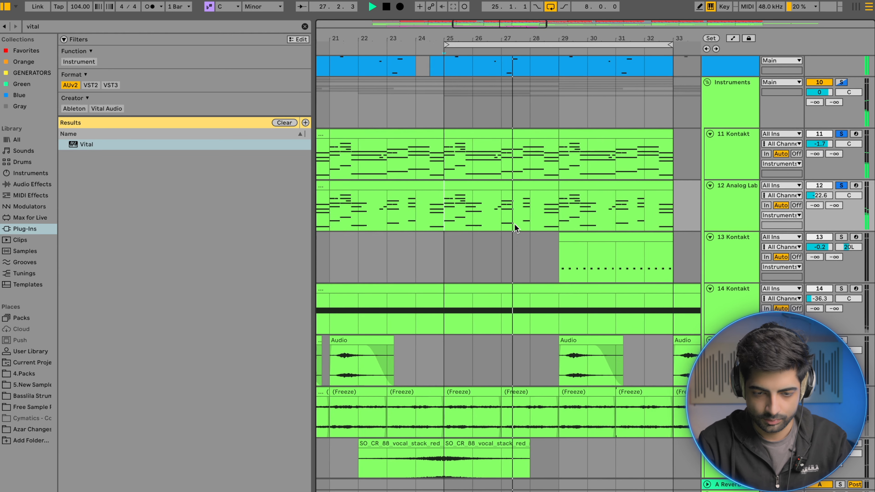
scroll(499, 193, "down", 4)
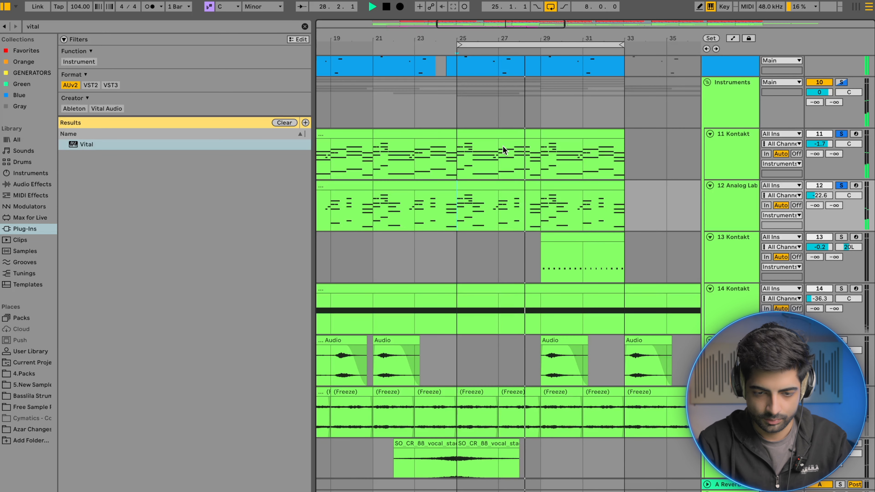
Open the two 11 Kontakt clips at bars 25 and 29 together in the note editor and play them
left_click(505, 134)
key("space")
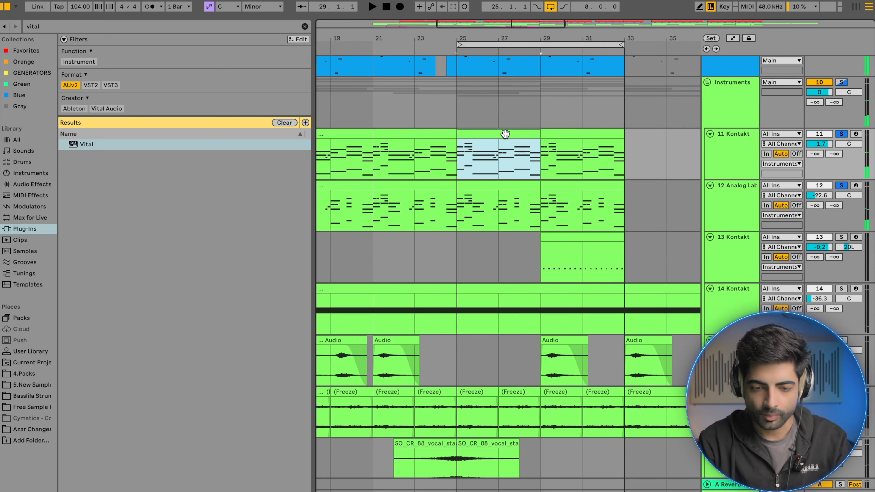
double_click(572, 131, "shift")
key("space")
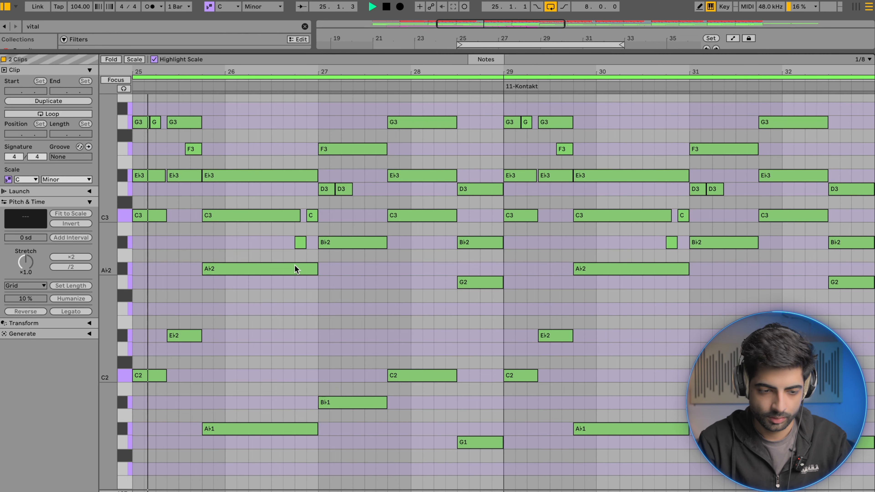
Stop playback and highlight the first three chords in turn: C3–G3 at bar 25, E♭3–B♭3 after 25.2, and A♭2–E♭3 at 25.4
key("space")
scroll(289, 265, "up", 1)
scroll(158, 250, "up", 5)
scroll(158, 250, "left", 2)
scroll(159, 251, "up", 4)
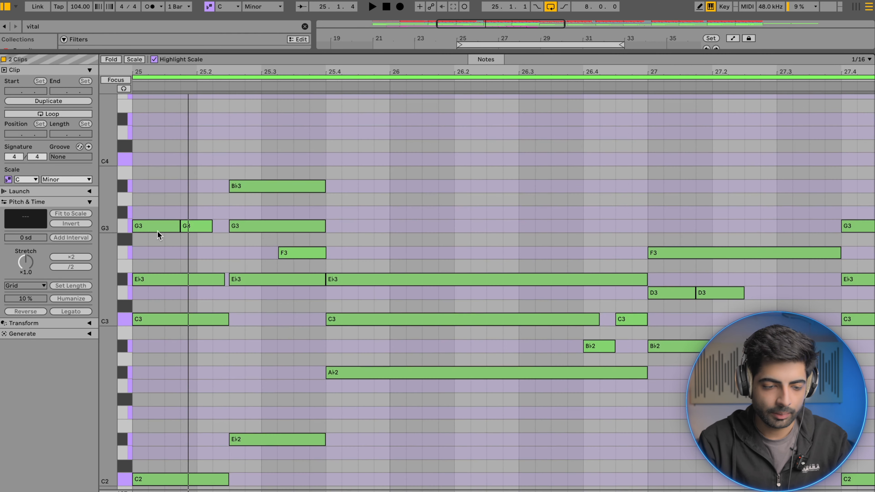
left_click_drag(153, 342, 155, 139)
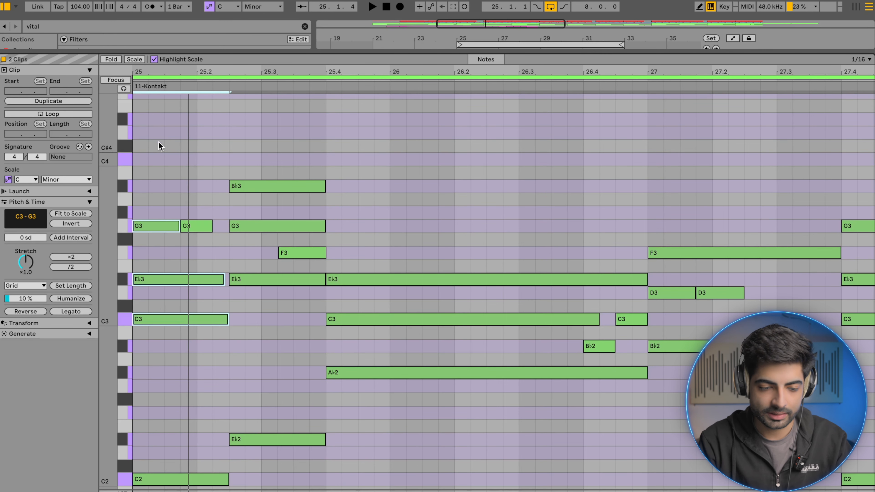
left_click_drag(246, 306, 246, 134)
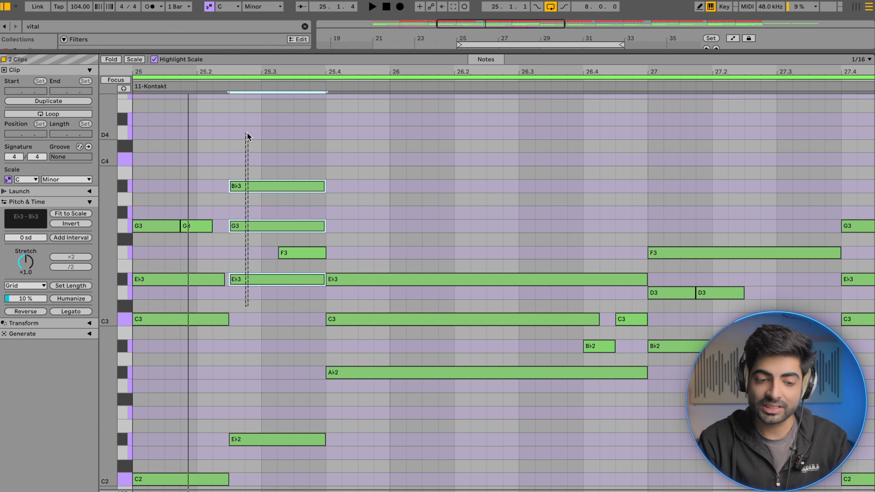
left_click_drag(373, 211, 371, 393)
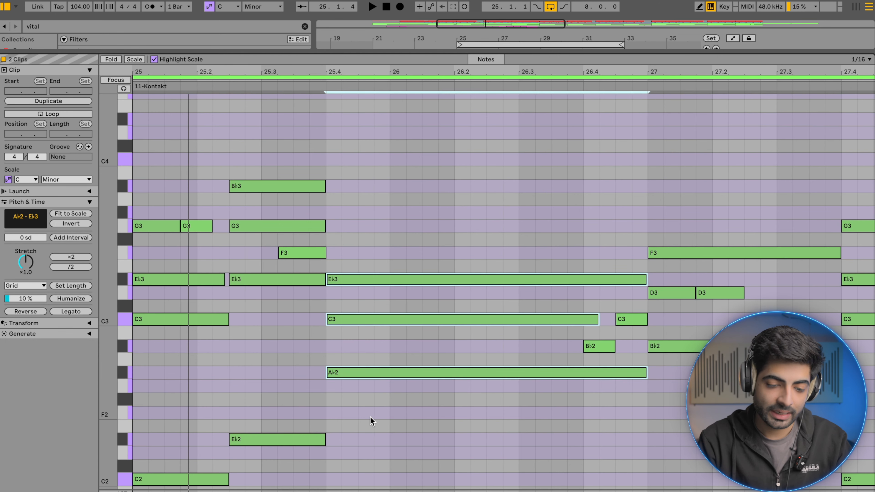
Highlight the remaining chords in turn: B♭2–F3 at bar 27, C3–G3 at 27.4, and G2–D3 at 28.3
scroll(370, 417, "right", 4)
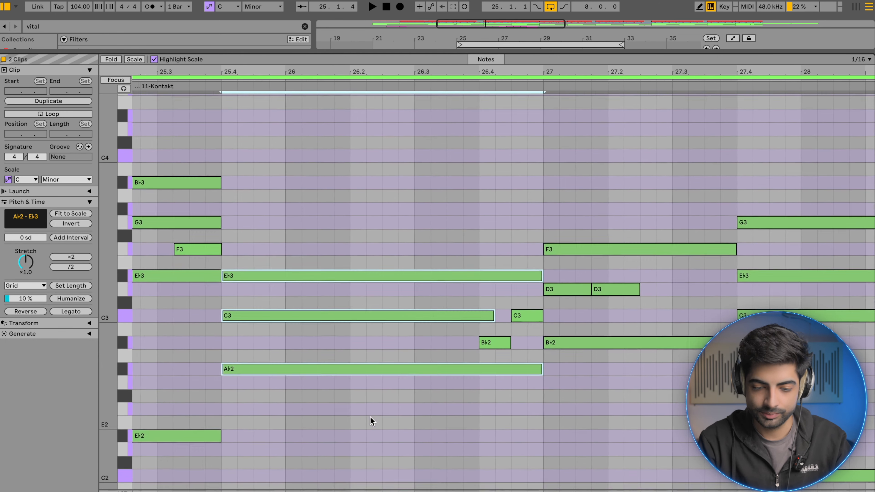
scroll(370, 416, "down", 5)
key("space")
scroll(370, 417, "down", 3)
scroll(334, 394, "up", 5)
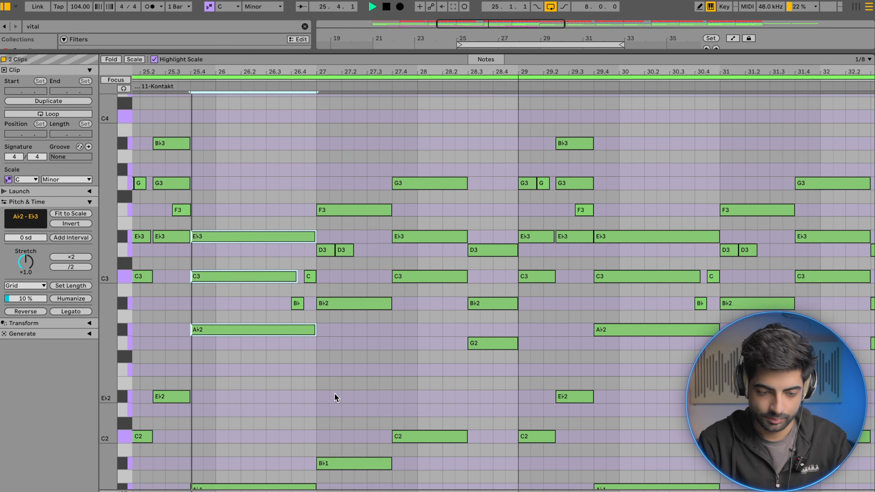
key("space")
left_click_drag(355, 349, 362, 135)
scroll(414, 204, "right", 2)
left_click(545, 333)
left_click_drag(545, 333, 543, 113)
scroll(542, 132, "down", 5)
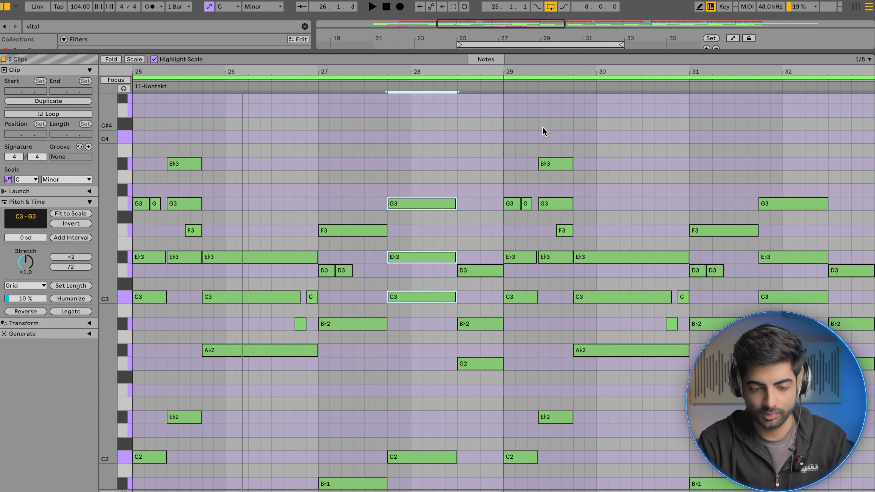
scroll(473, 145, "up", 5)
scroll(482, 136, "down", 2)
left_click_drag(485, 126, 485, 359)
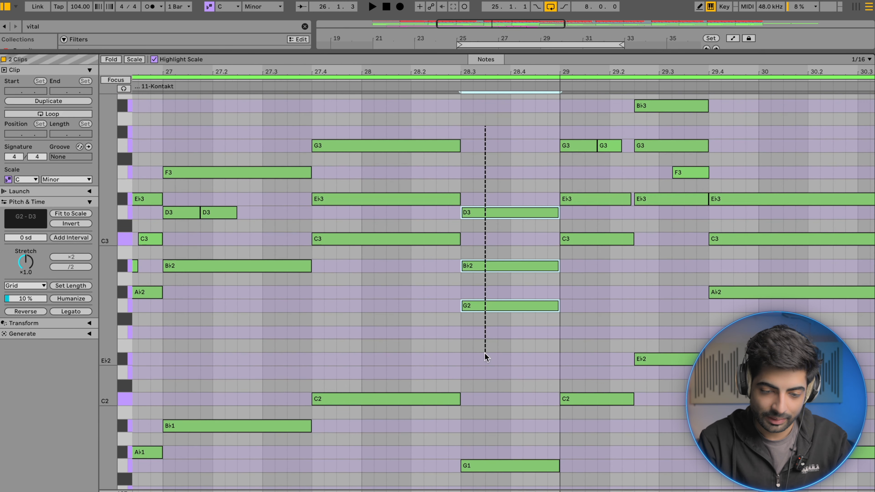
Play the chord progression and follow the notes across bars 25 to 28
scroll(483, 351, "down", 3)
key("space")
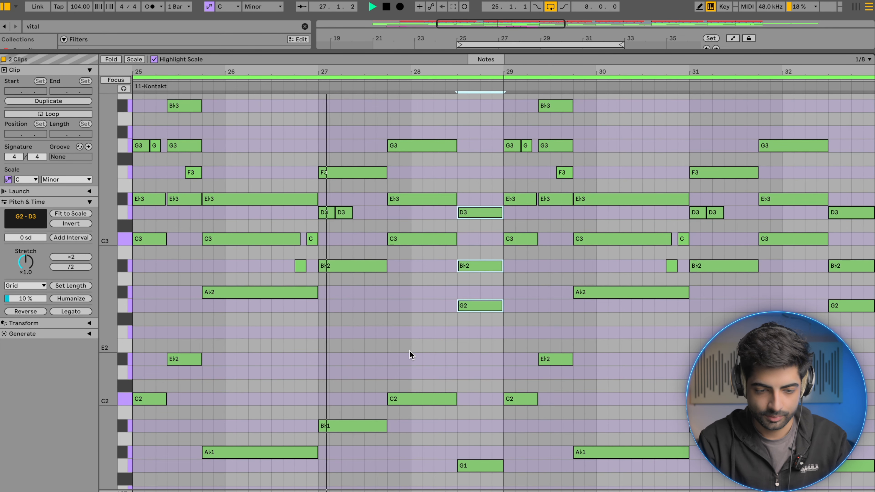
scroll(409, 350, "up", 3)
scroll(410, 350, "up", 1)
scroll(410, 350, "down", 3)
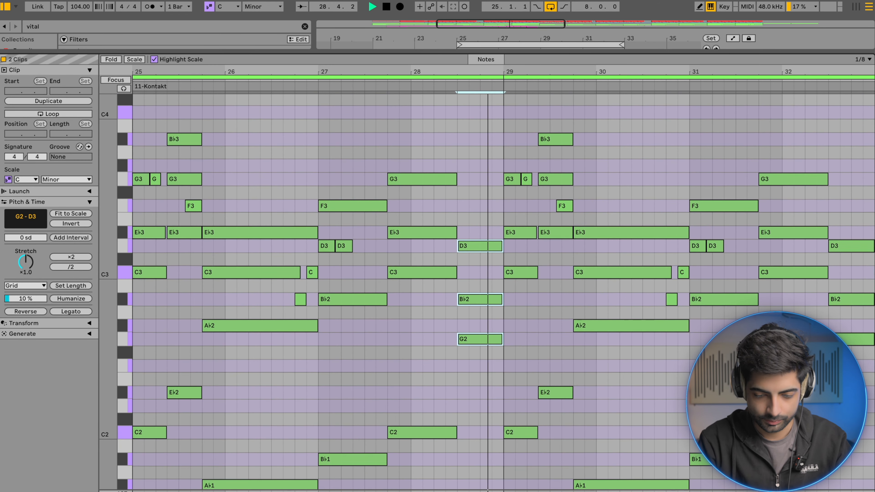
Return to the arrangement, add the 13 Kontakt track to the solo, and play from bar 29
key("alt+super+l")
scroll(837, 221, "up", 3)
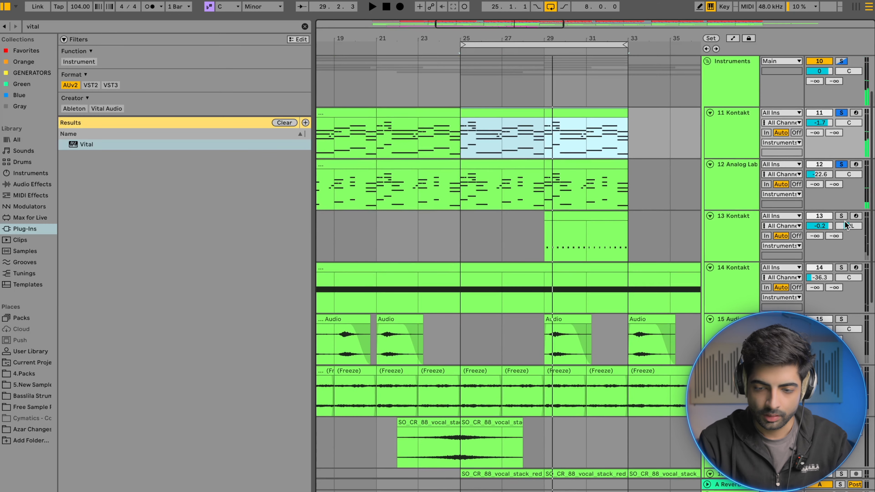
left_click(551, 244, "super")
left_click(841, 216)
key("space")
left_click(544, 247)
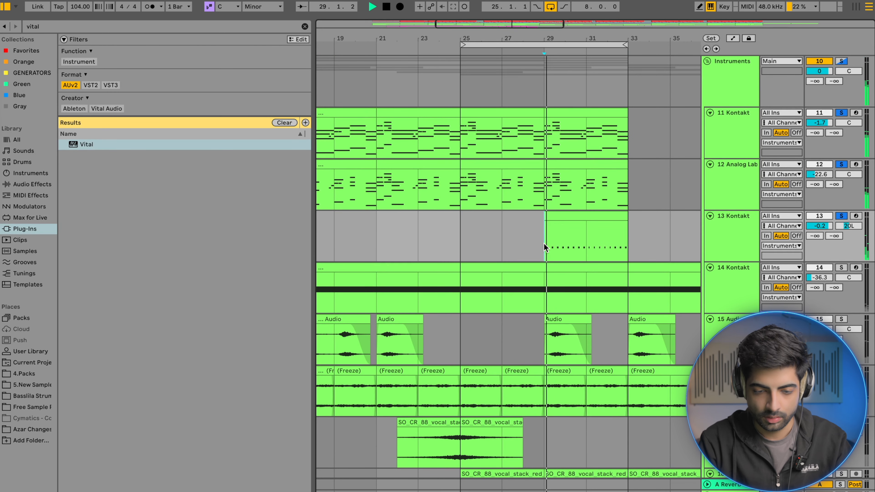
scroll(543, 249, "down", 2)
scroll(558, 204, "up", 3)
scroll(558, 204, "down", 3)
scroll(557, 205, "up", 3)
scroll(558, 205, "down", 3)
scroll(558, 205, "down", 5)
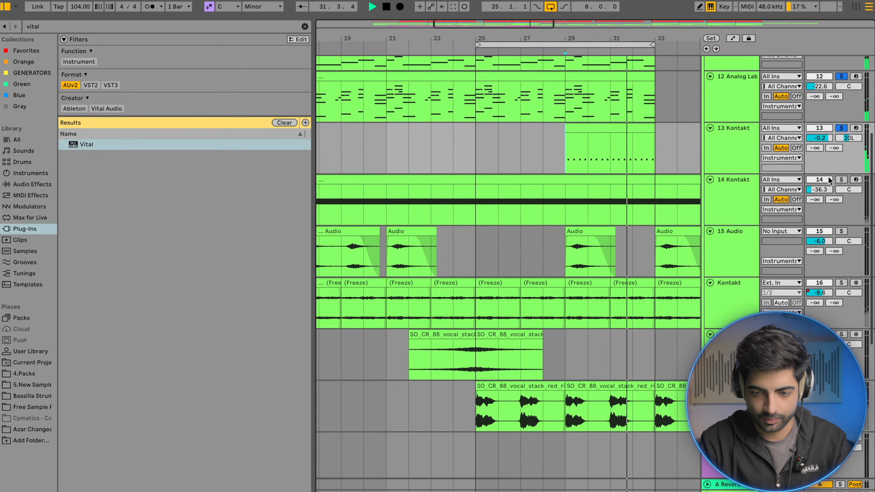
Add the 14 Kontakt track to the solo, play from bar 25, select the track, and stop playback
left_click(840, 180)
scroll(472, 212, "down", 4)
key("space")
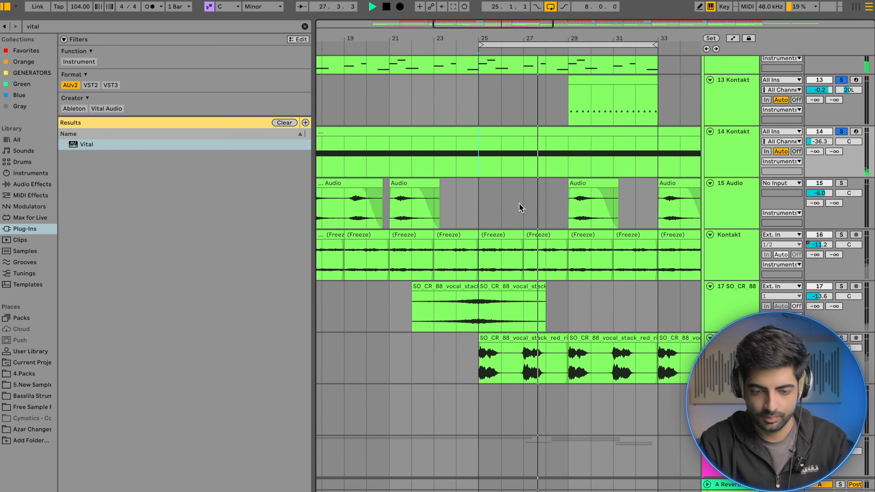
scroll(582, 191, "down", 2)
scroll(581, 190, "up", 2)
scroll(582, 190, "up", 1)
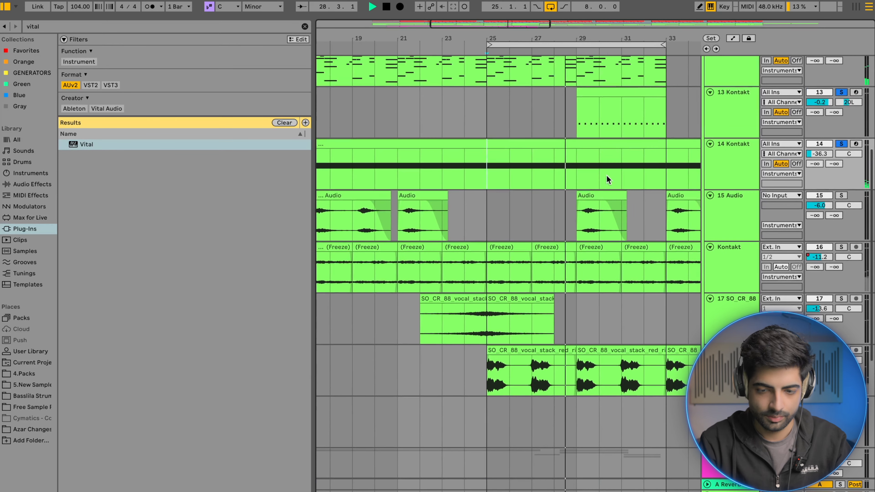
left_click(736, 172)
key("space")
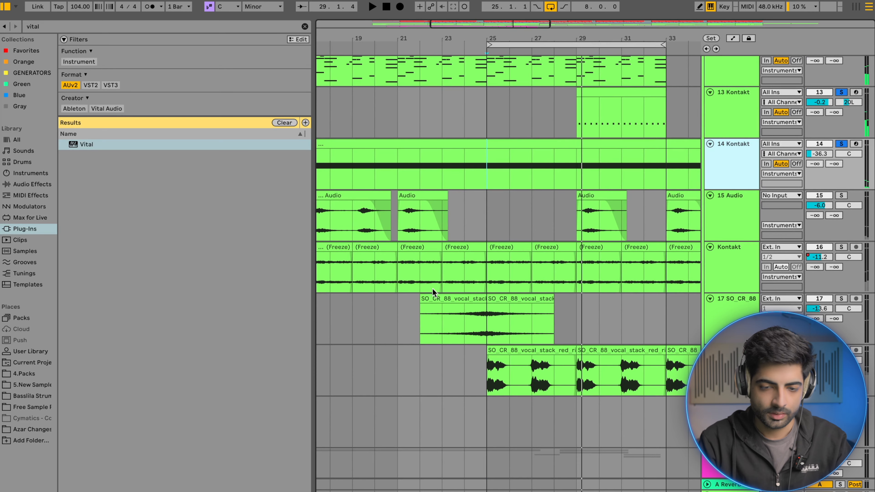
Show the 13 Kontakt track's devices, view its Bansuri instrument in Kontakt, and close the plug-in window
scroll(592, 226, "up", 3)
left_click(537, 199)
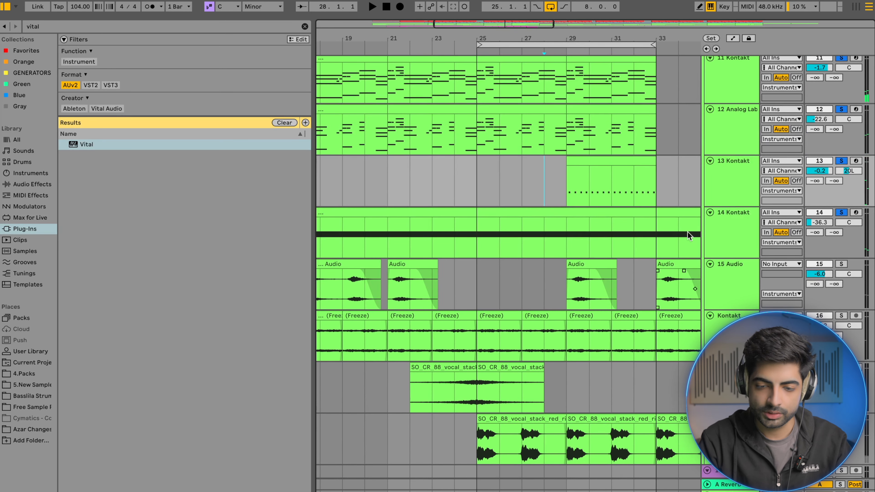
double_click(729, 190)
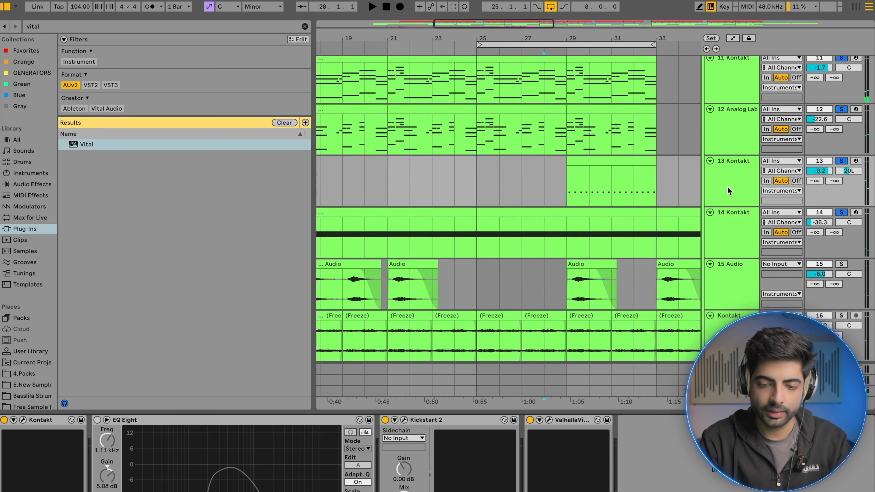
left_click(23, 420)
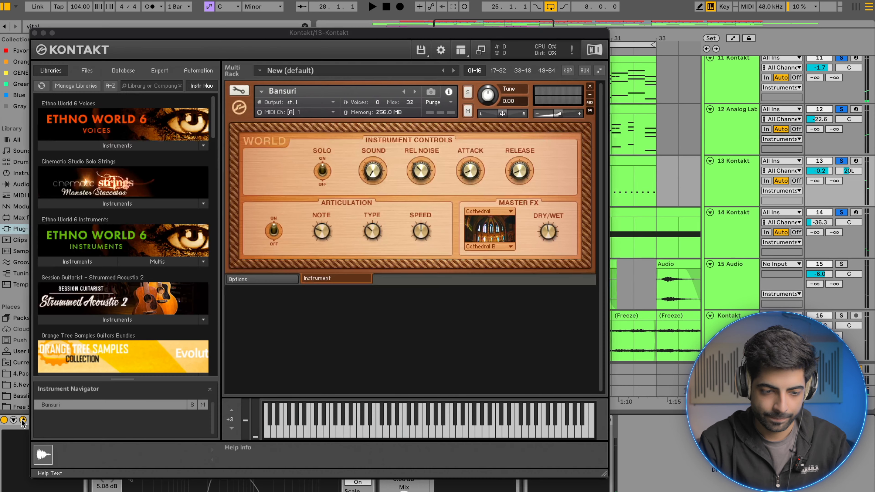
left_click(34, 32)
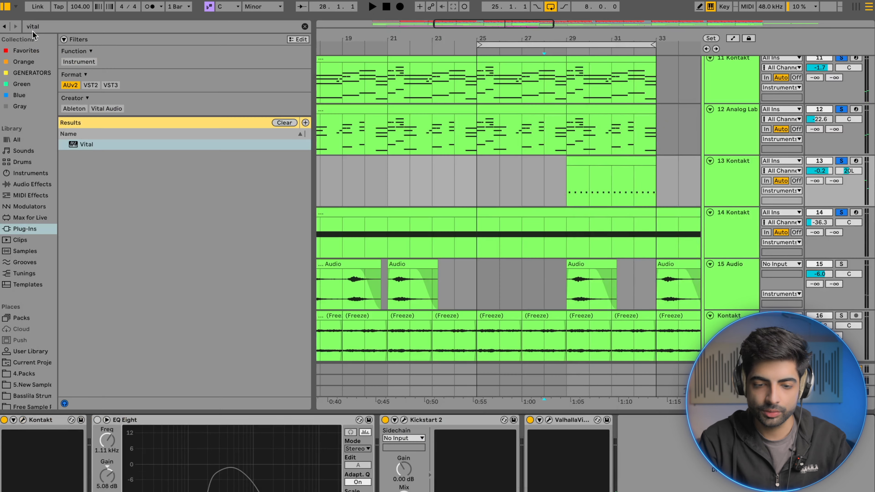
Solo the frozen Kontakt track 16, listen to it, and stop playback
scroll(576, 156, "down", 5)
left_click(494, 169)
left_click(841, 241)
key("space")
scroll(654, 207, "down", 4)
left_click(659, 176)
scroll(656, 170, "down", 1)
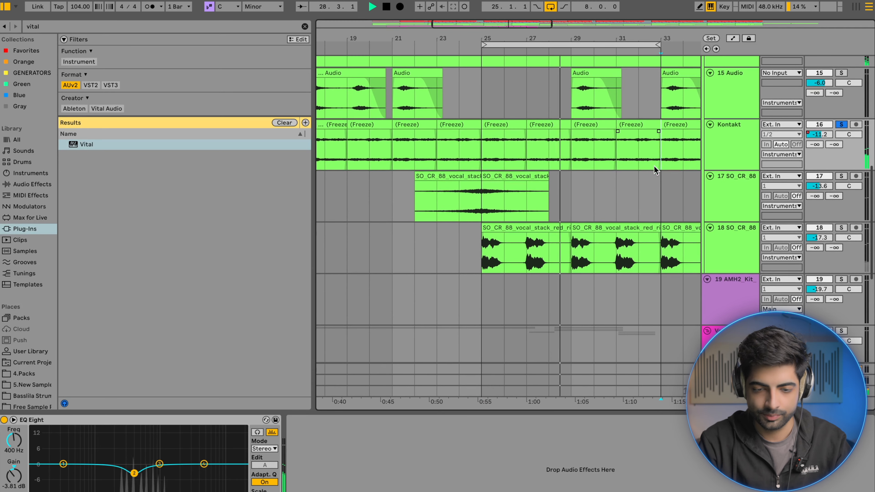
key("space")
Place the playback position at the 15 Audio clip at bar 17 and play from there
left_click_drag(659, 159, 485, 154)
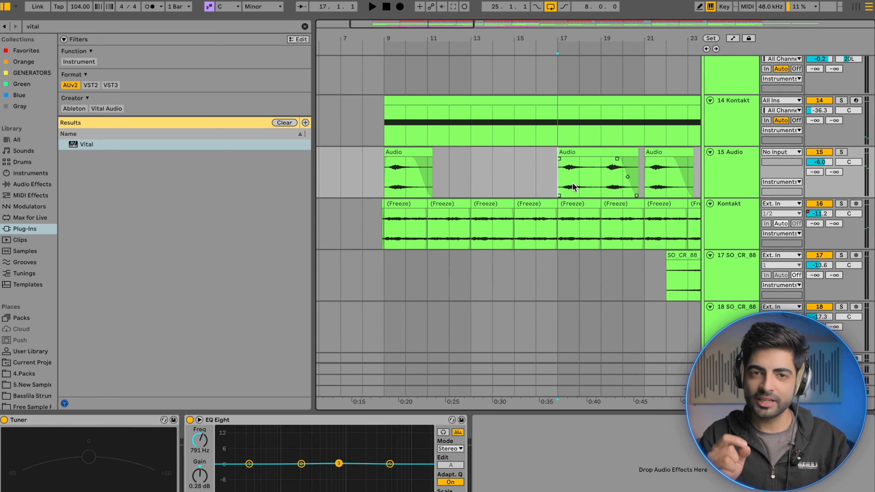
scroll(573, 187, "right", 2)
scroll(573, 187, "down", 1)
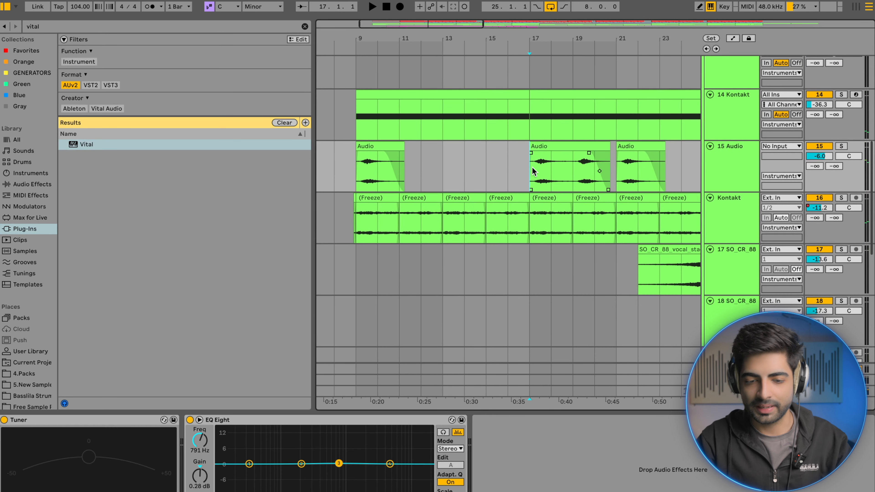
key("space")
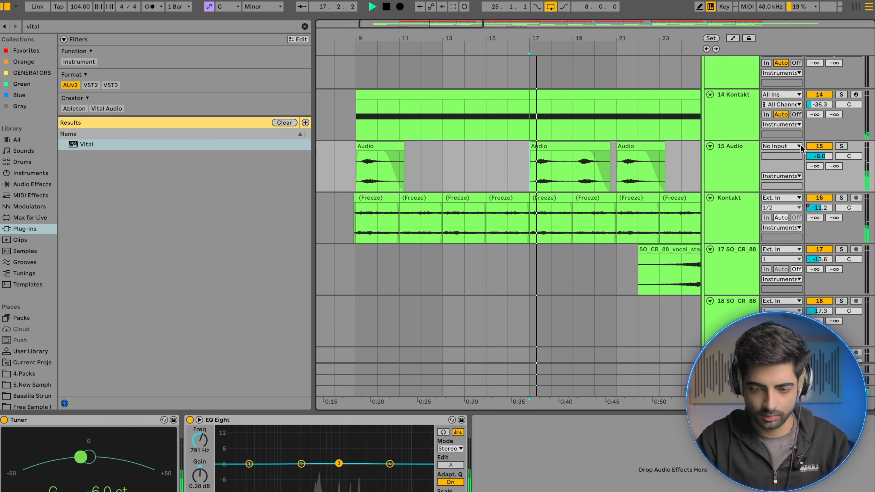